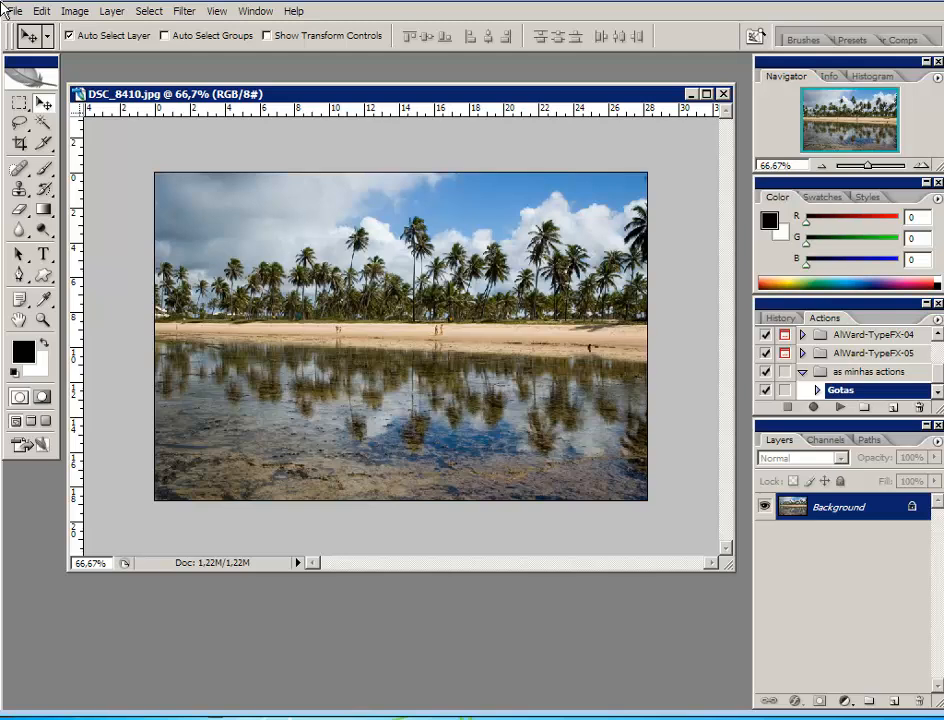
click(184, 11)
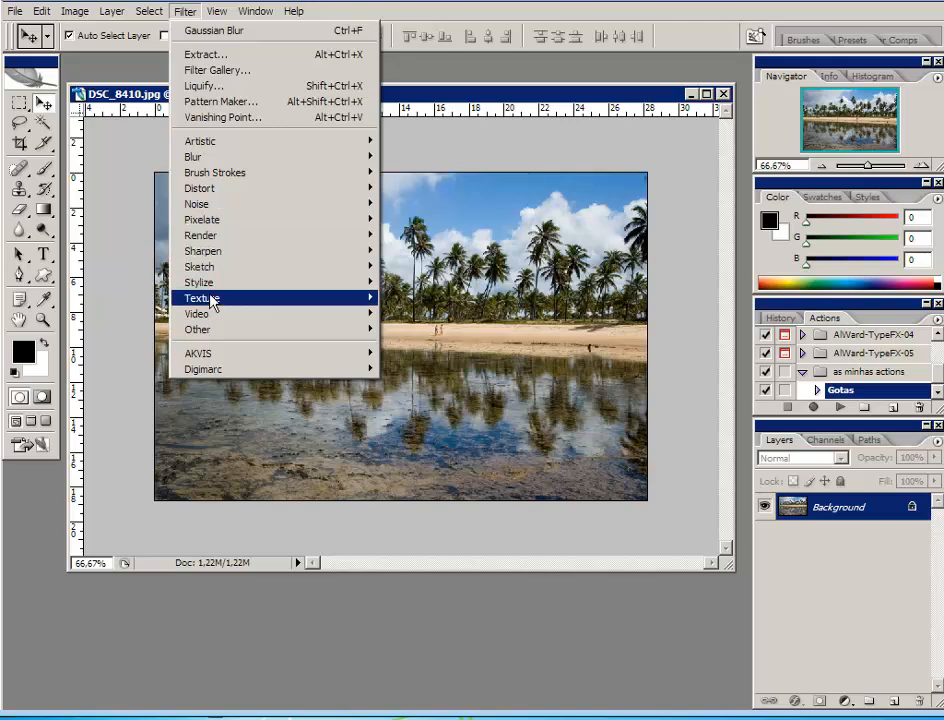
mouse_move(177, 157)
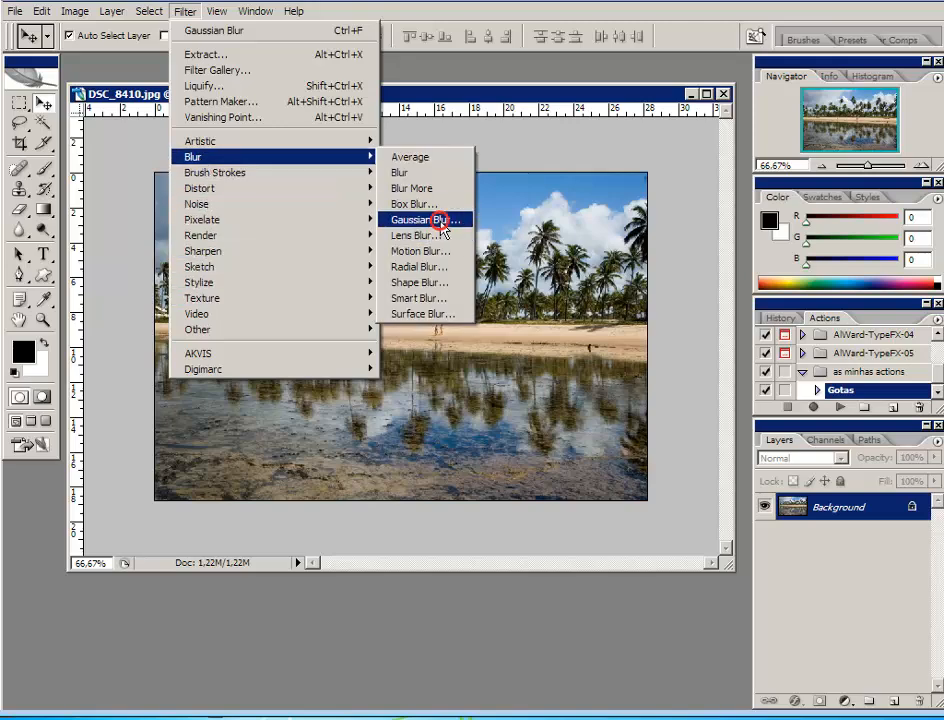
click(439, 221)
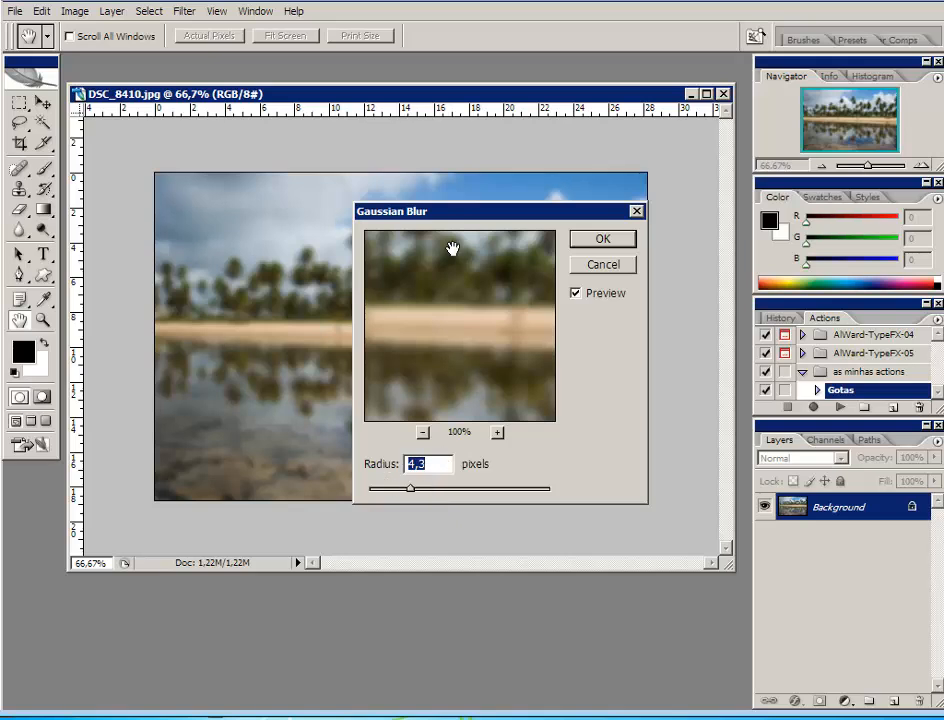
click(601, 265)
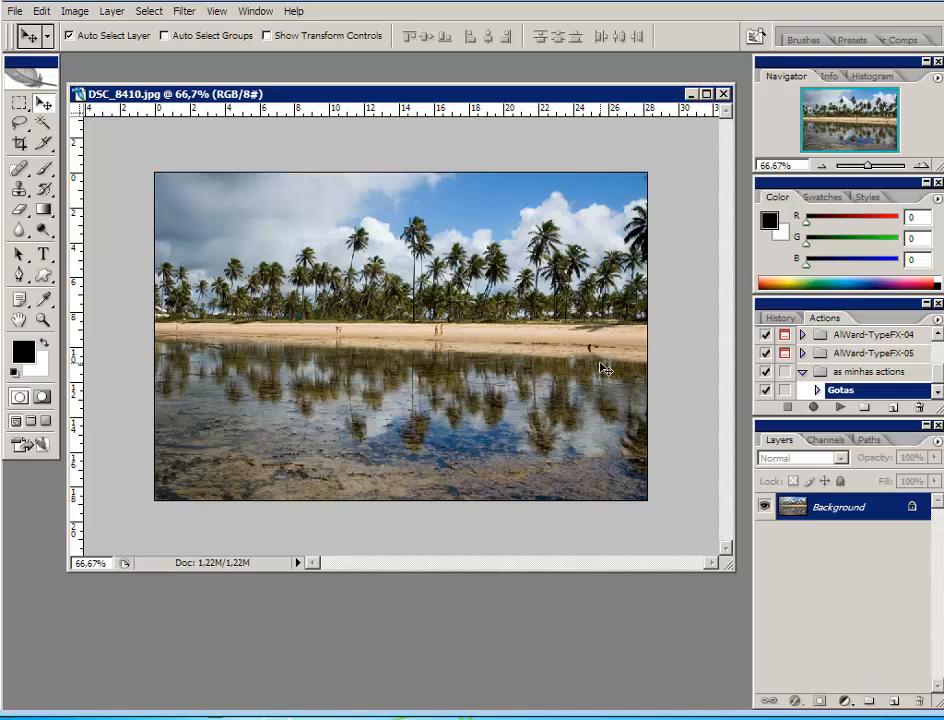
Run the Gotas action on the beach photo and inspect the radius recorded in its Gaussian Blur step
click(840, 409)
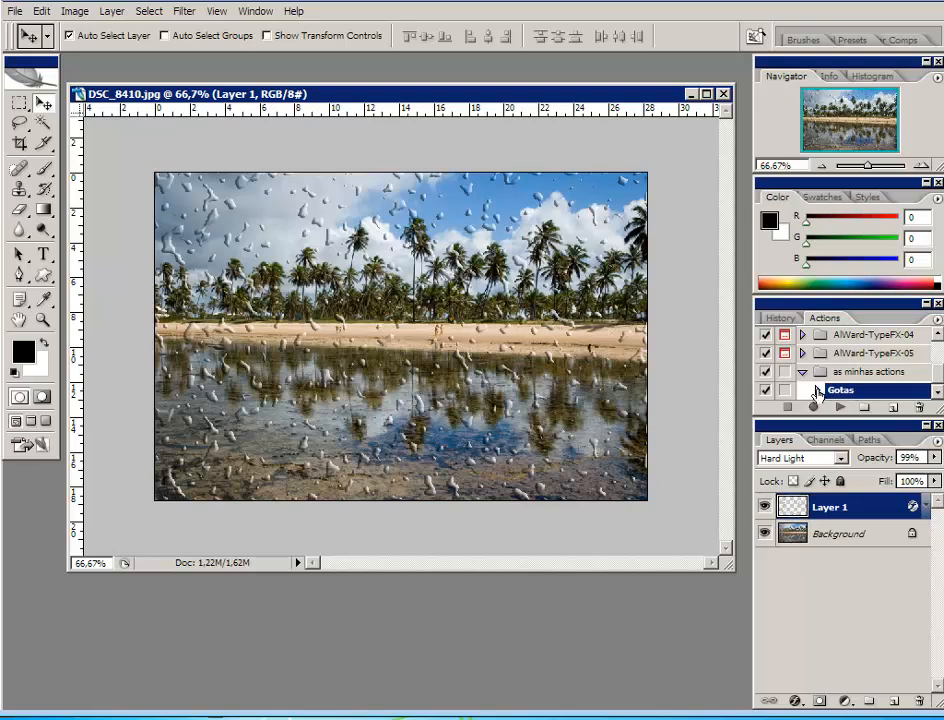
click(816, 390)
click(937, 396)
click(937, 396)
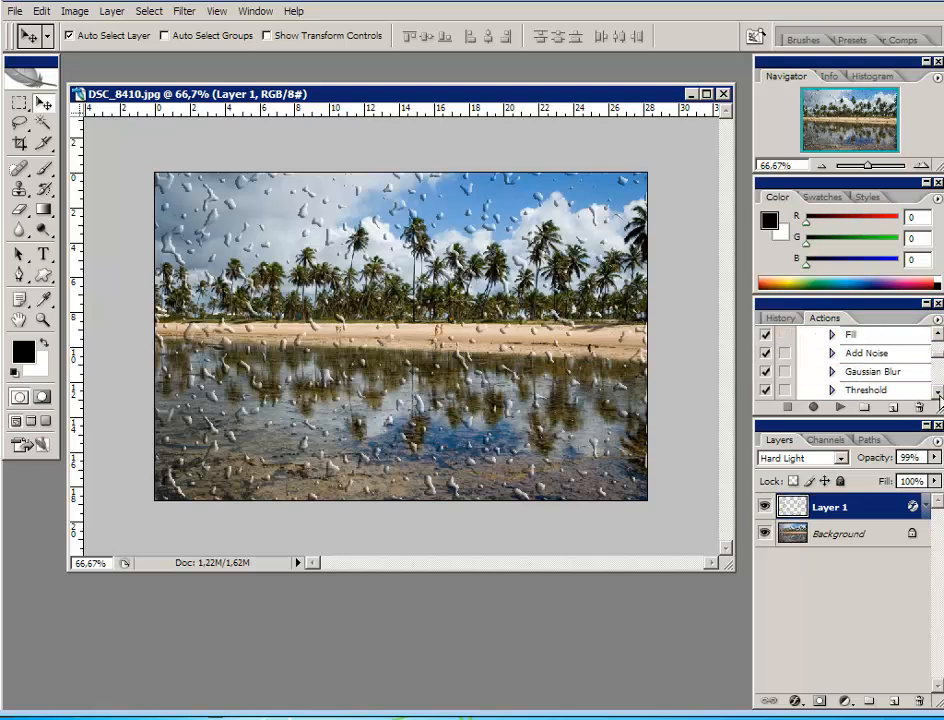
click(831, 372)
click(937, 396)
click(937, 396)
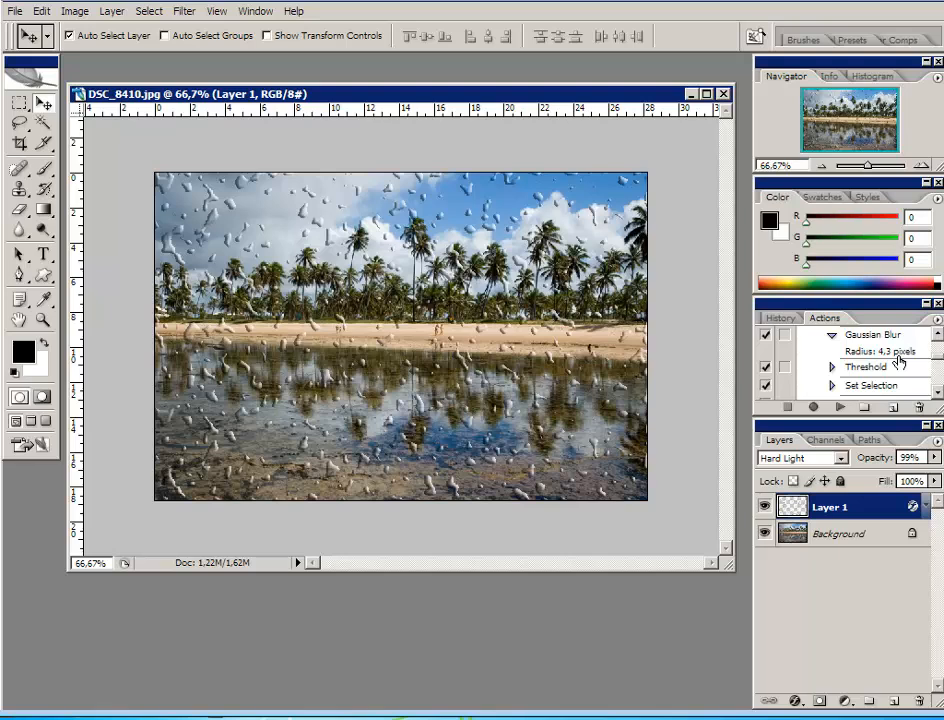
click(830, 339)
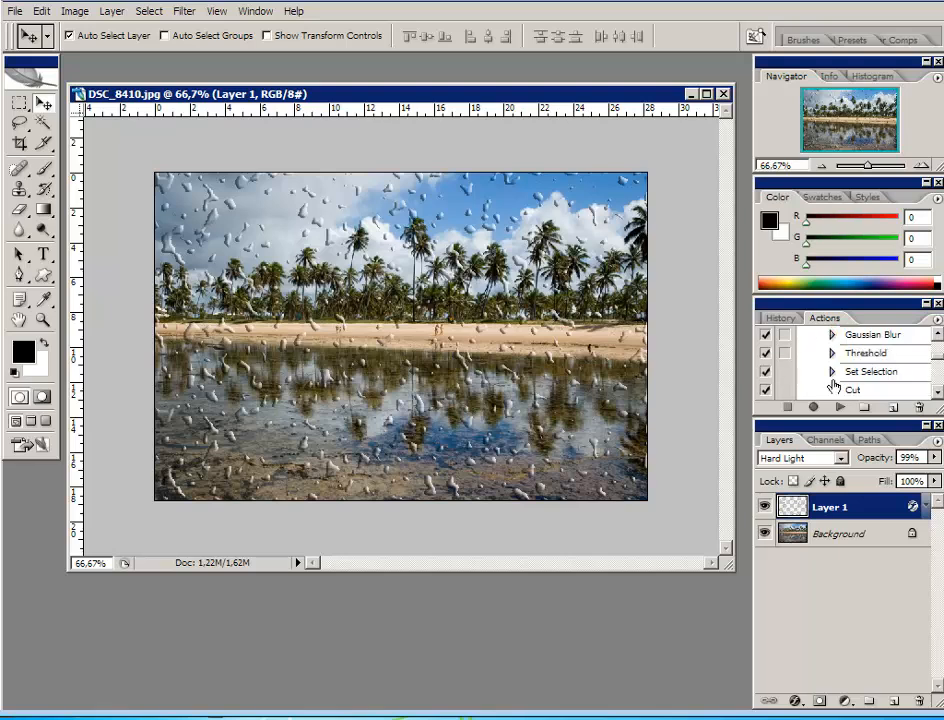
Review the sequence of steps recorded in the Gotas action and examine the settings of its layer styles step
click(936, 334)
click(936, 334)
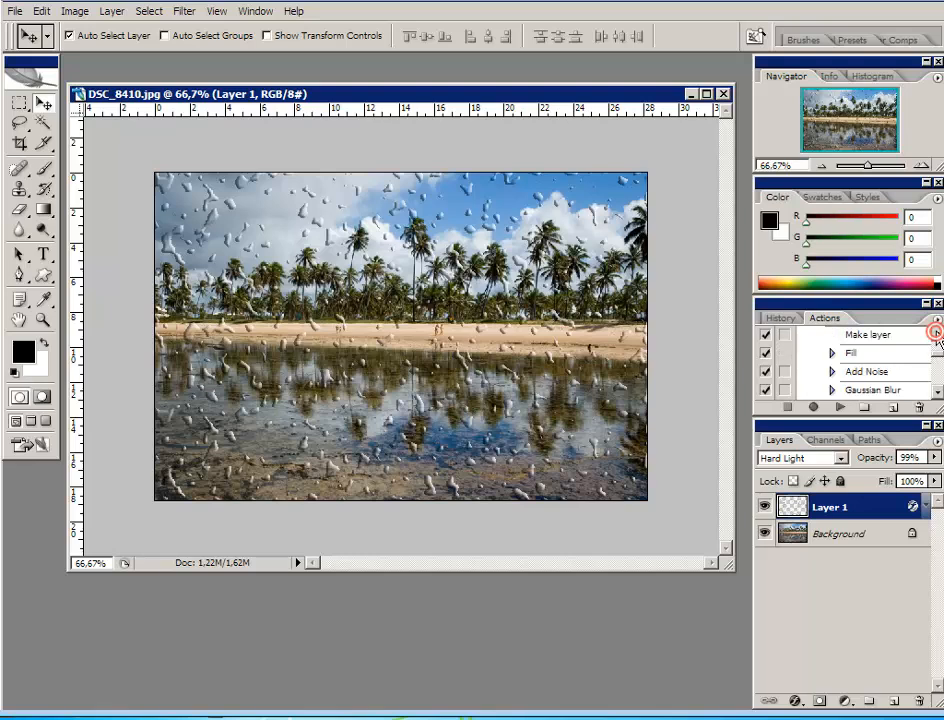
click(936, 334)
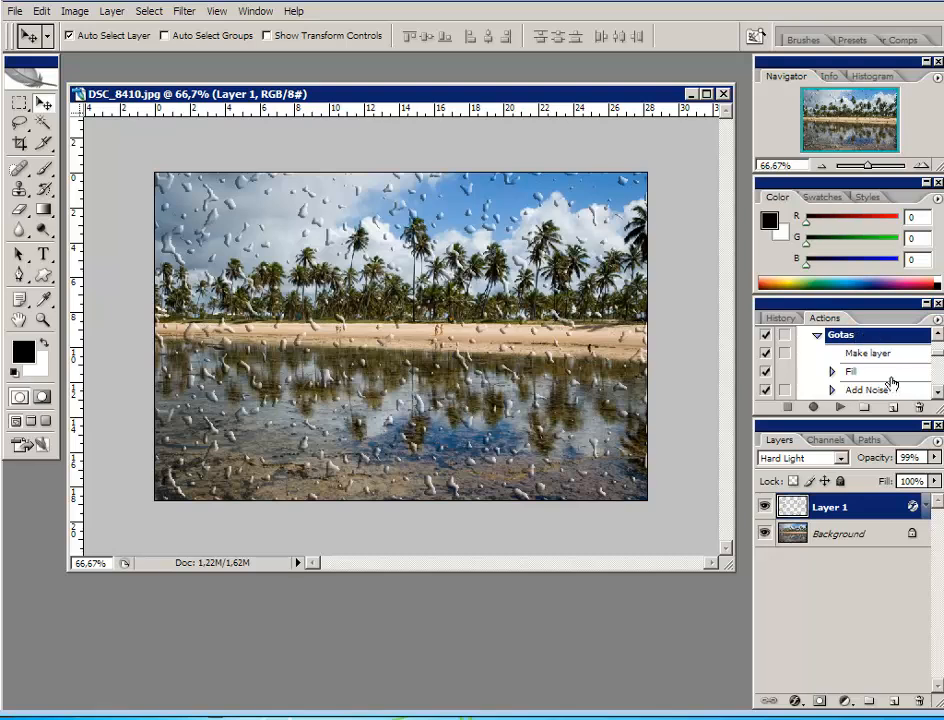
scroll(891, 381, down, 1)
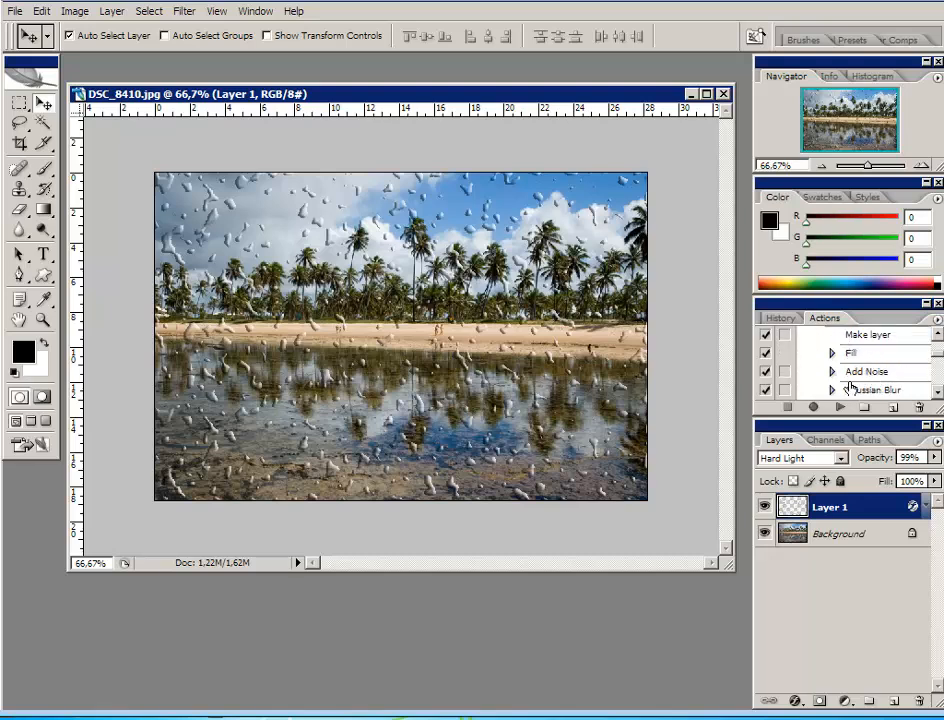
scroll(887, 375, down, 1)
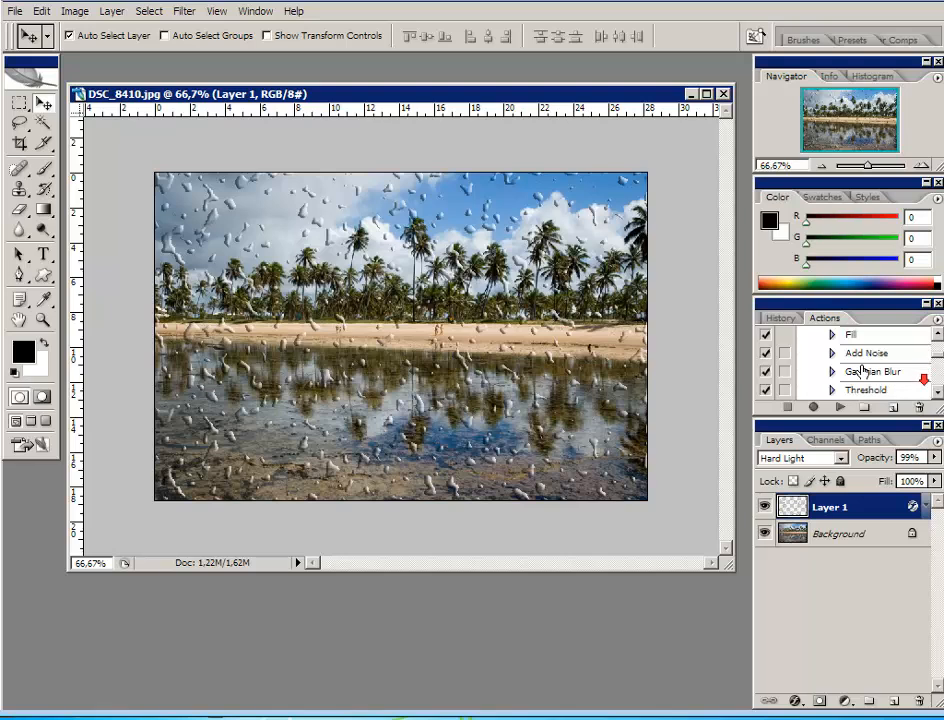
scroll(888, 388, down, 4)
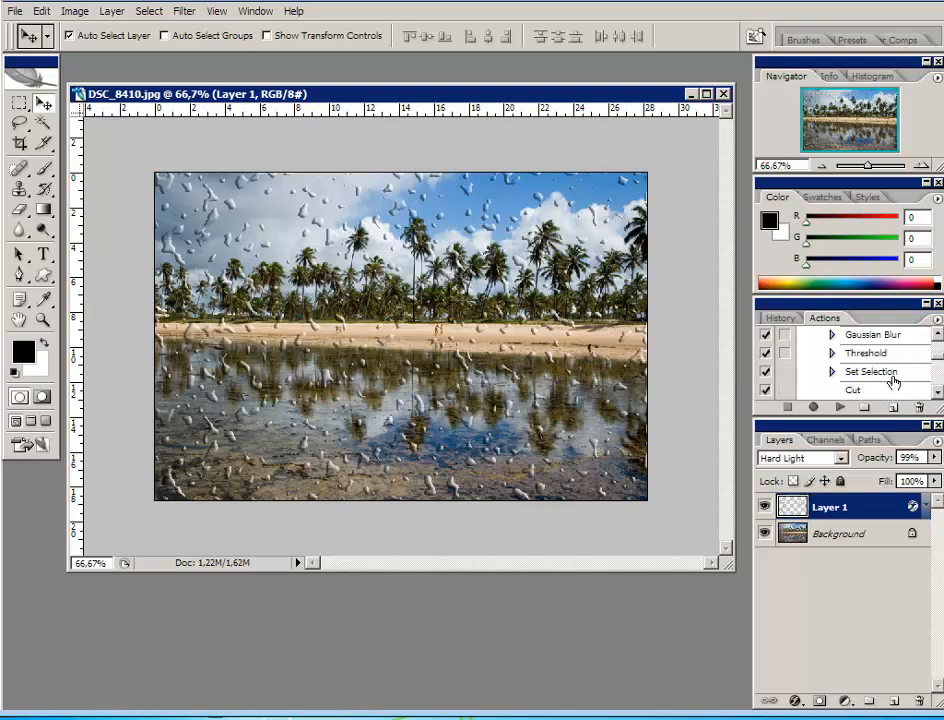
scroll(887, 381, down, 2)
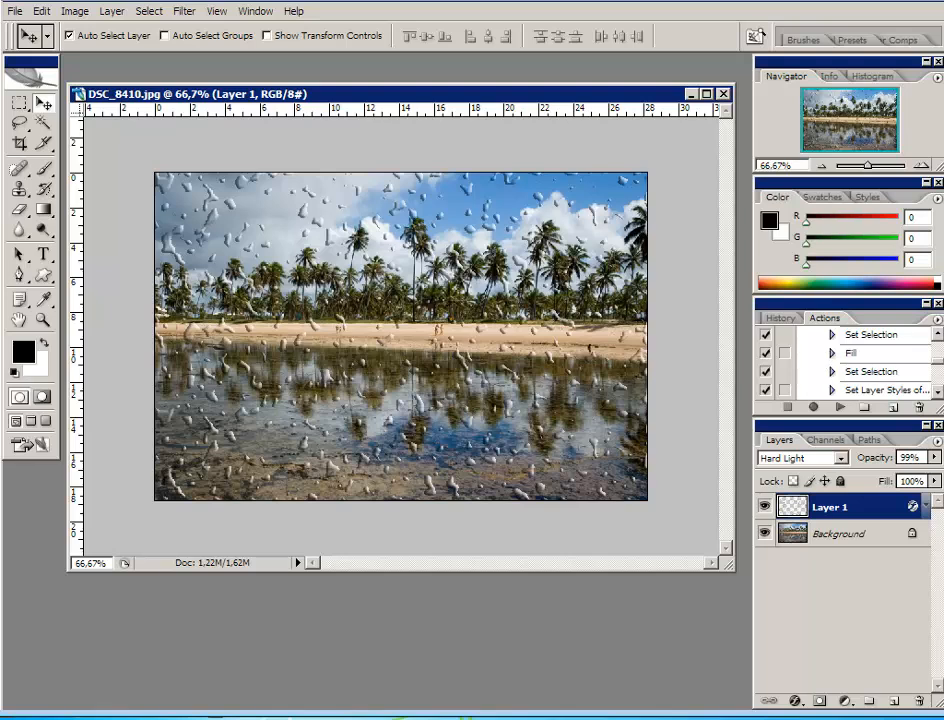
click(931, 393)
click(831, 372)
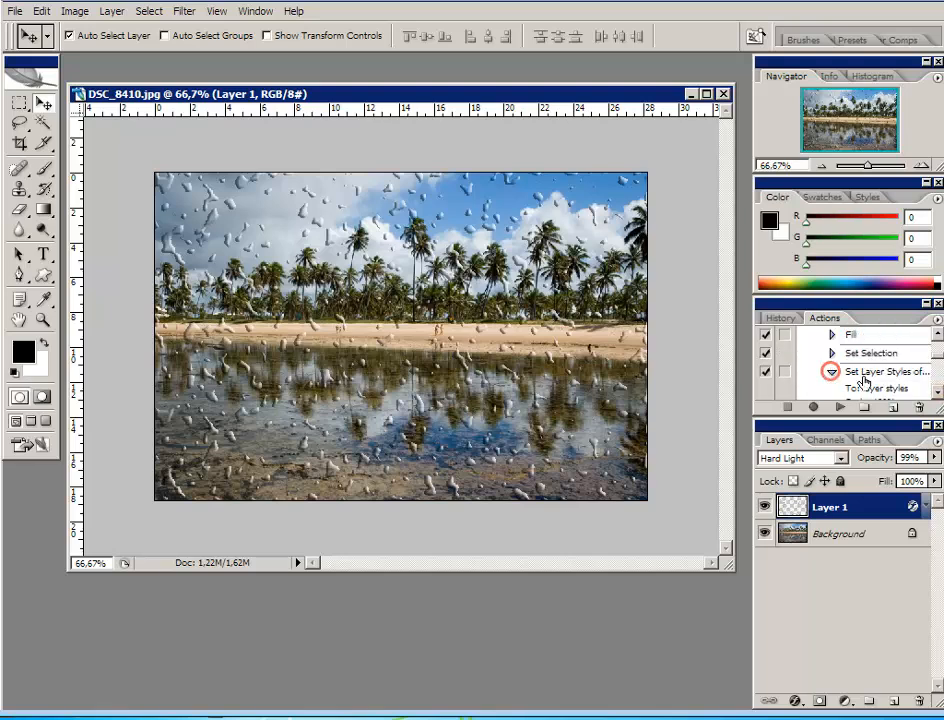
click(938, 394)
click(938, 395)
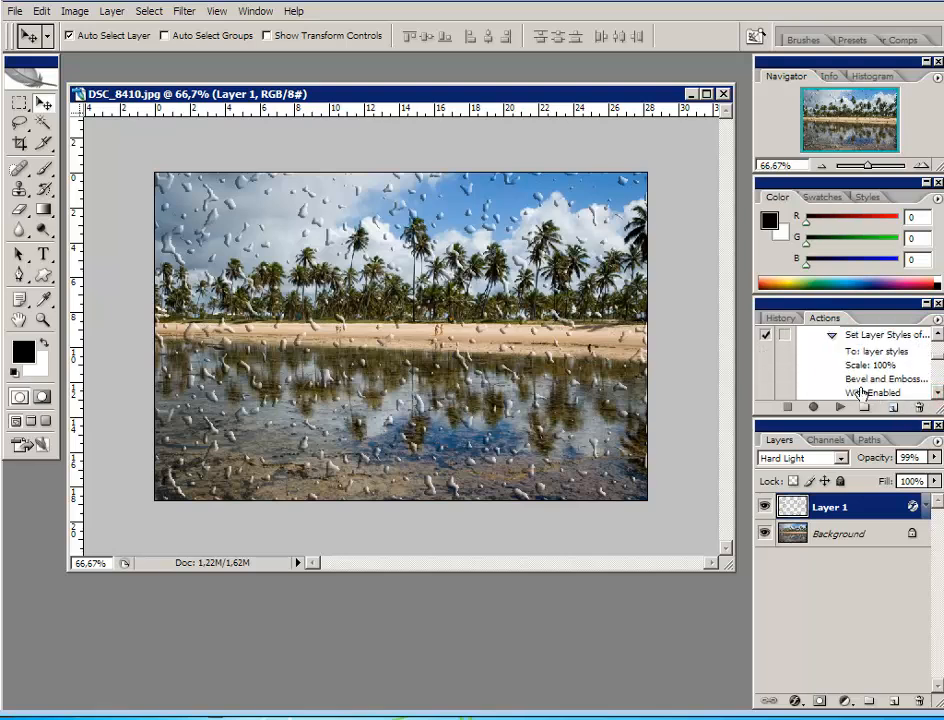
click(832, 335)
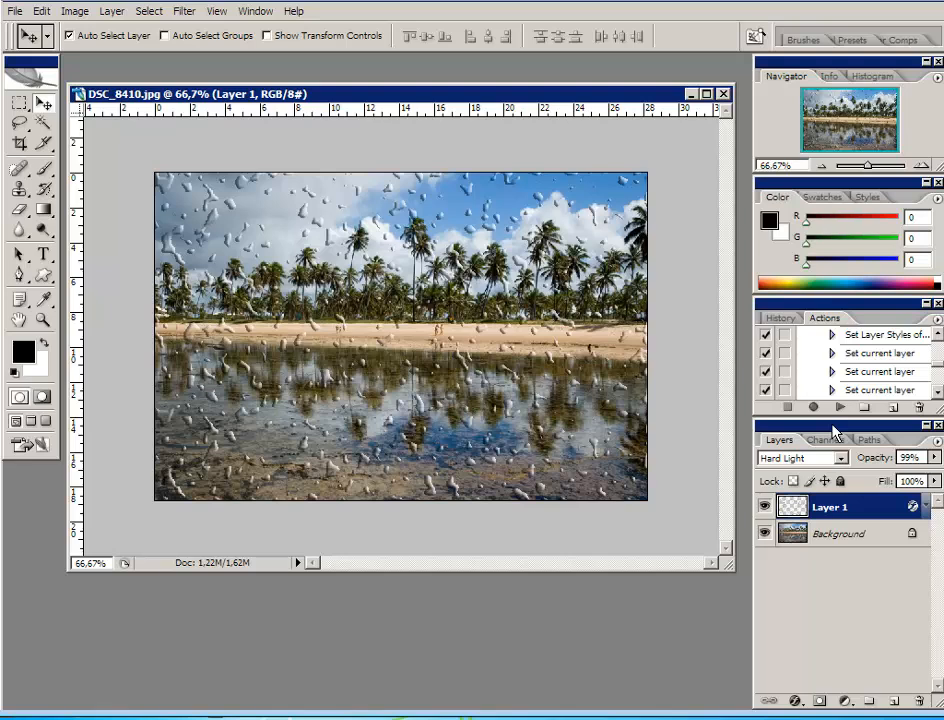
Enable the dialogs for the Gotas action's Add Noise, Gaussian Blur, Threshold, second Fill and Set Layer Styles steps
drag(937, 340, 938, 342)
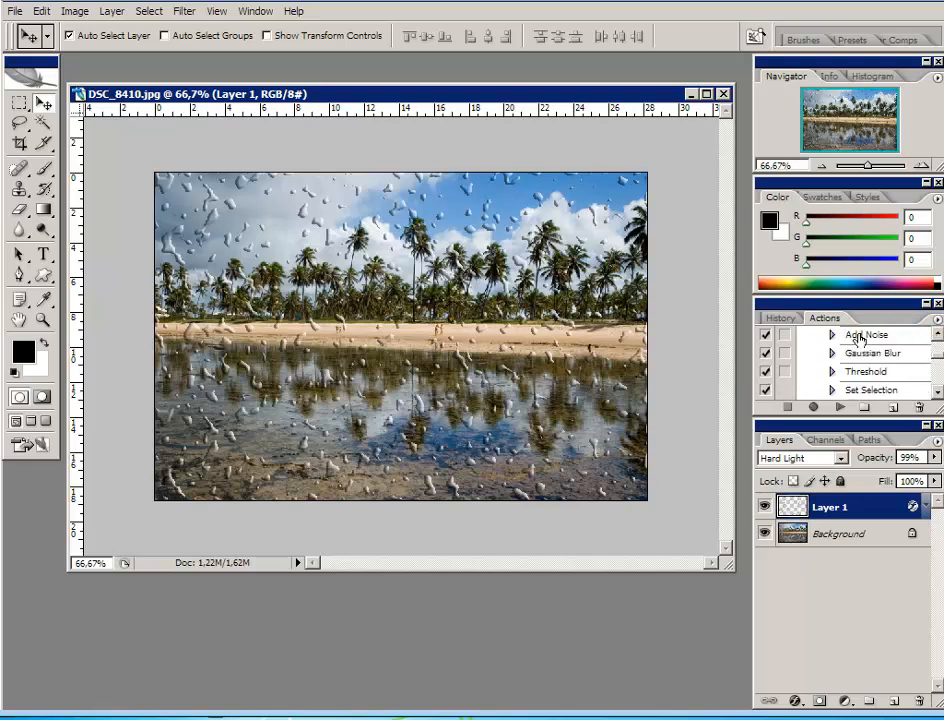
click(785, 337)
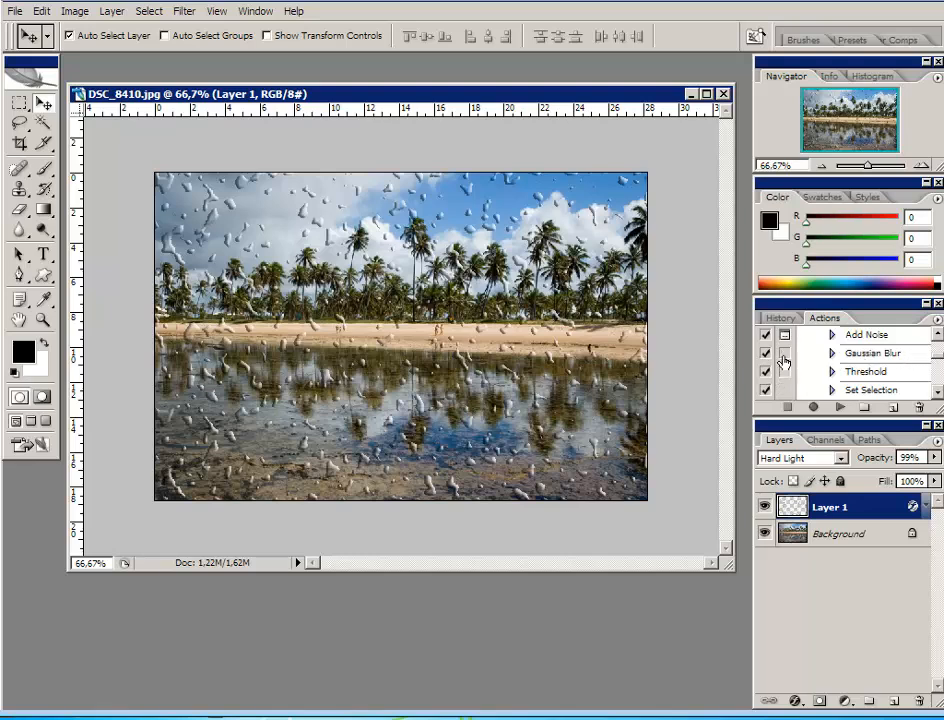
click(784, 355)
click(784, 371)
scroll(865, 383, down, 2)
scroll(865, 383, down, 2)
click(784, 373)
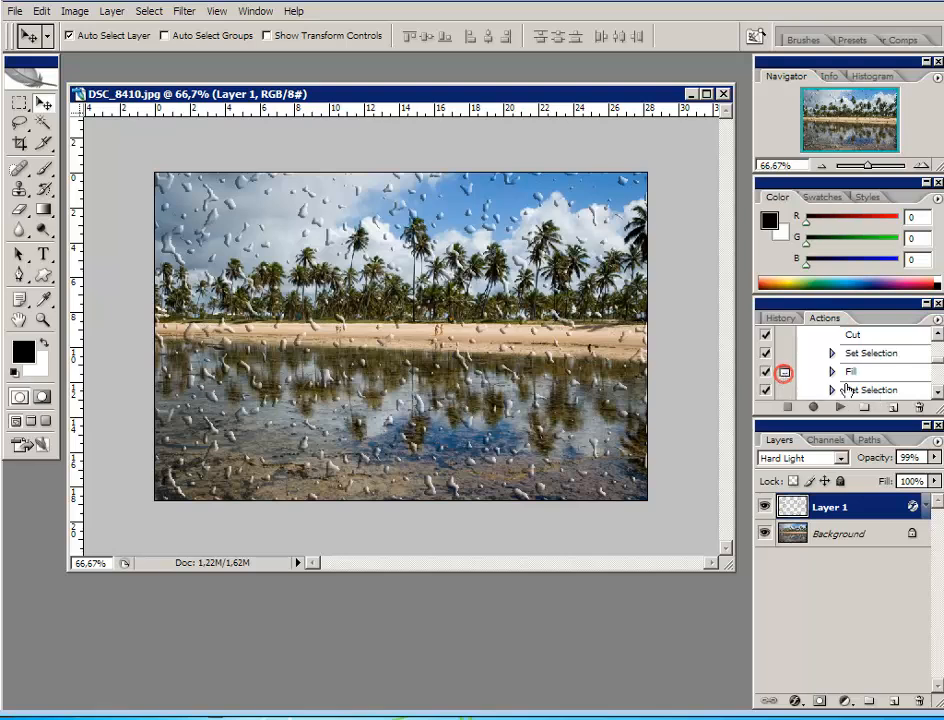
scroll(860, 380, down, 3)
scroll(884, 374, down, 1)
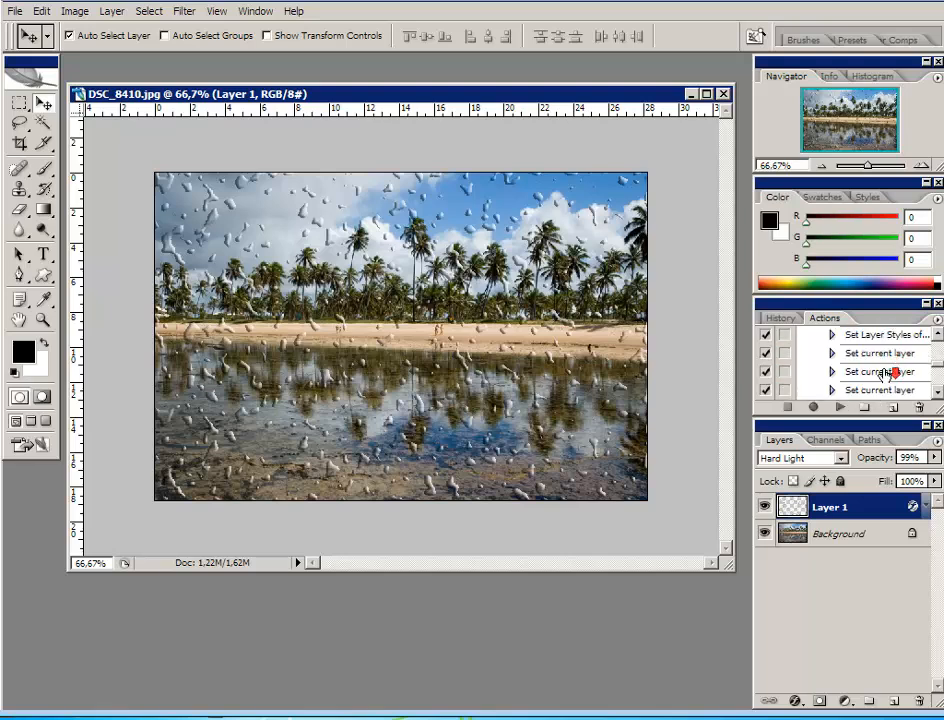
click(784, 335)
Delete Layer 1 with the water drops, leaving only the Background photo
drag(940, 370, 939, 360)
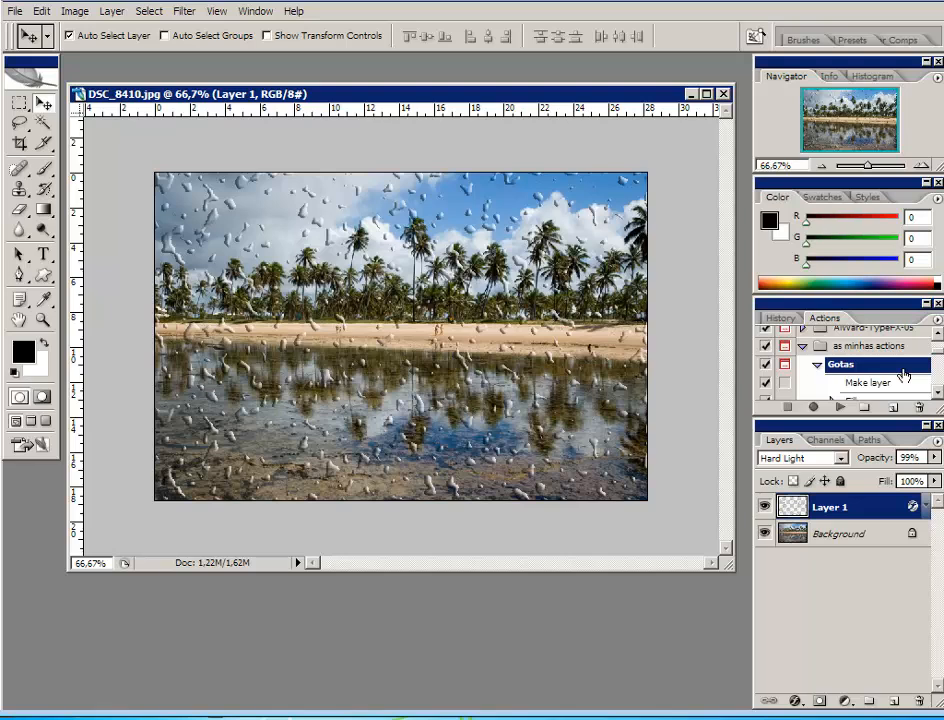
double_click(846, 508)
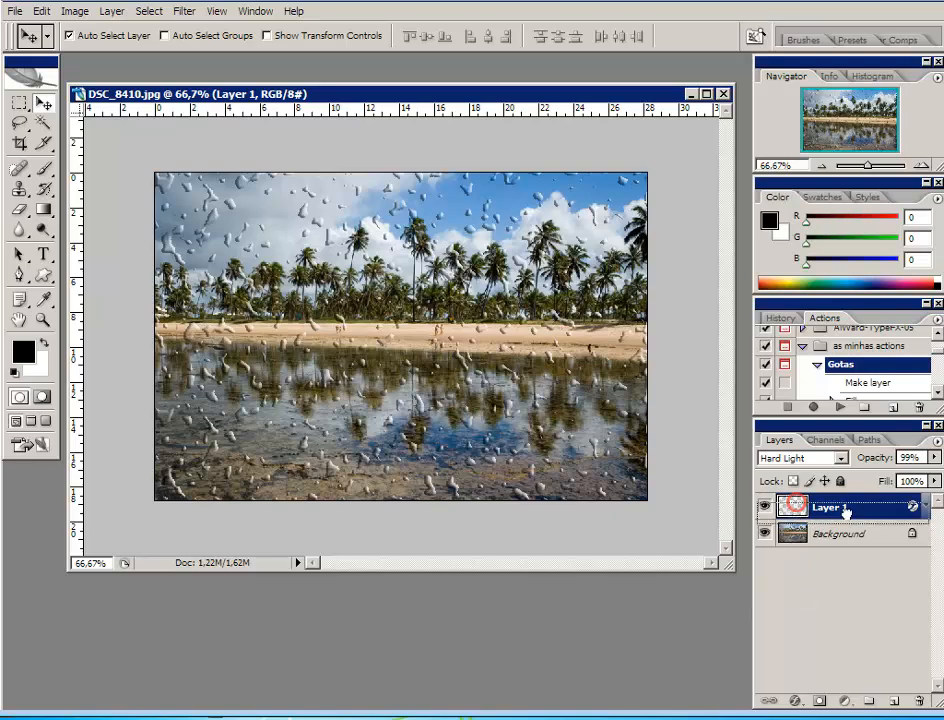
drag(846, 511, 923, 702)
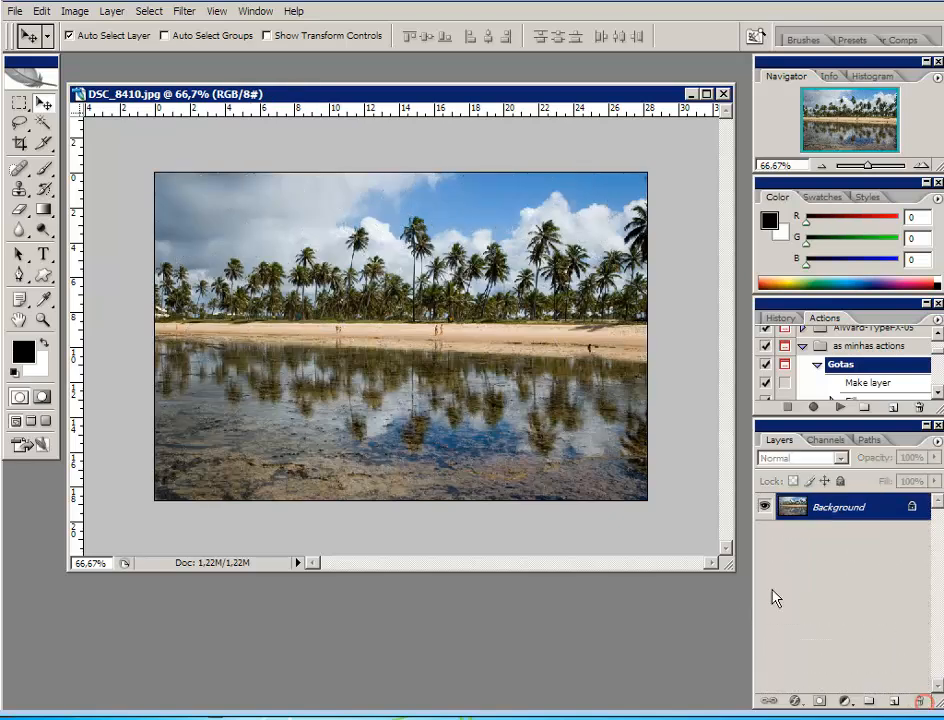
Run the Gotas action, accepting 400% Gaussian monochromatic noise and a 4.3-pixel blur, and set the threshold level to 127
click(840, 409)
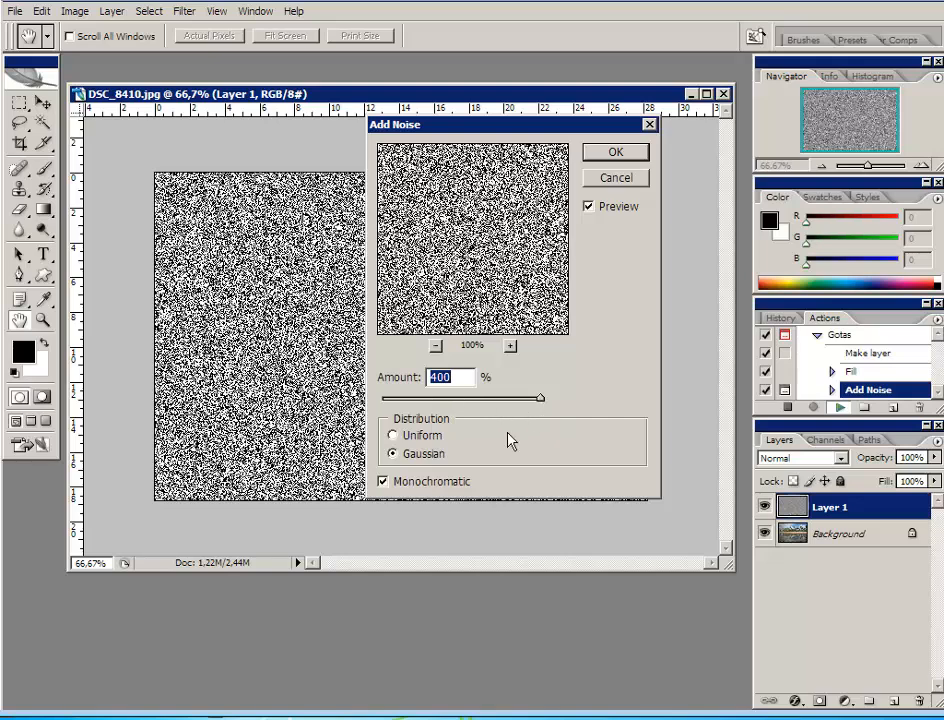
click(614, 153)
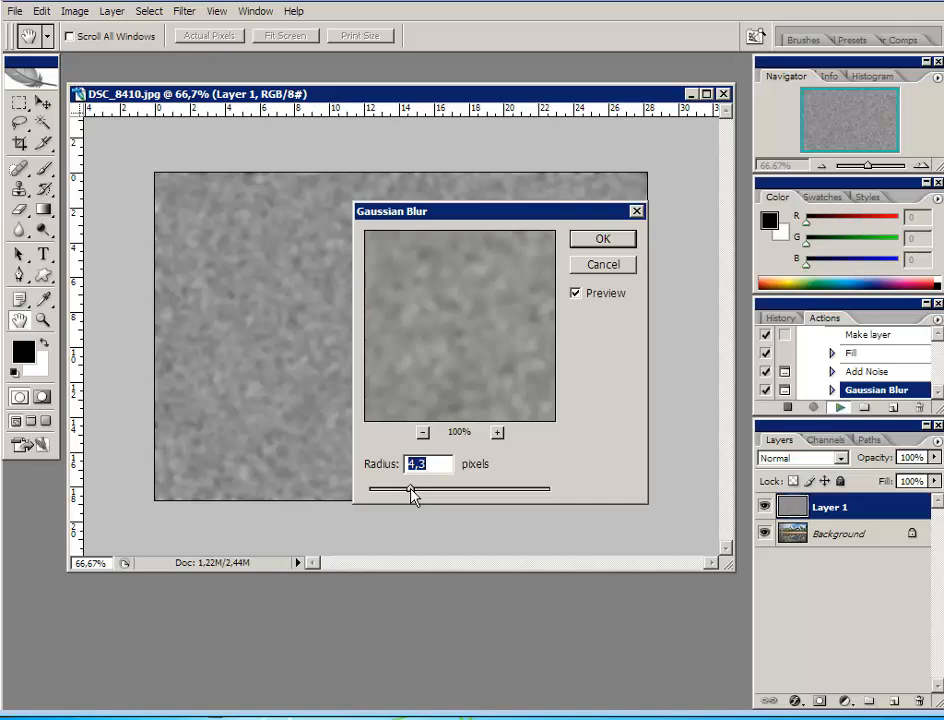
click(603, 242)
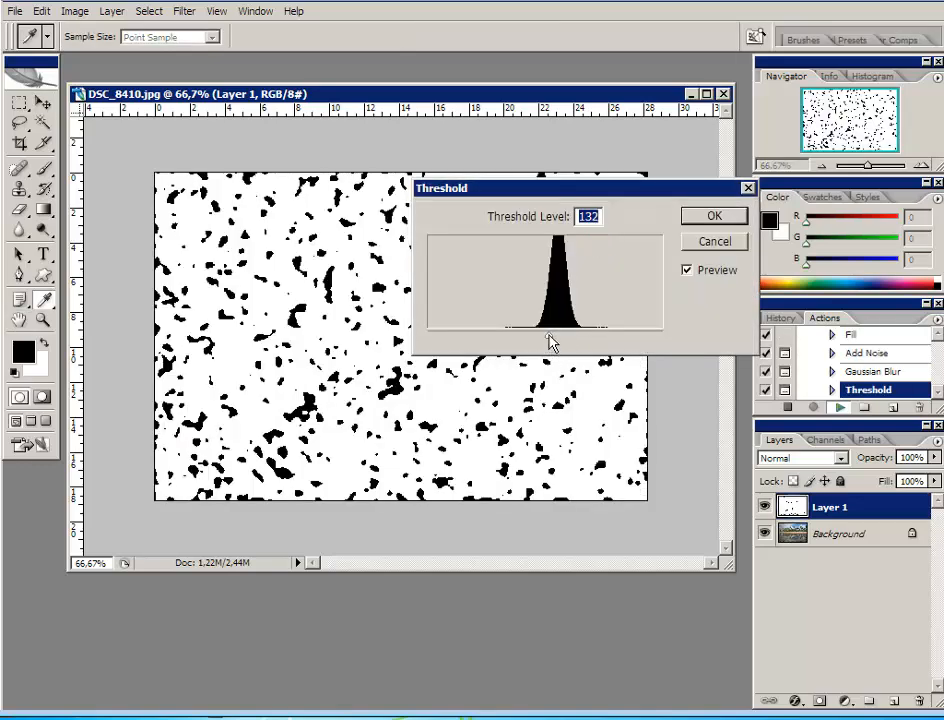
drag(550, 343, 544, 334)
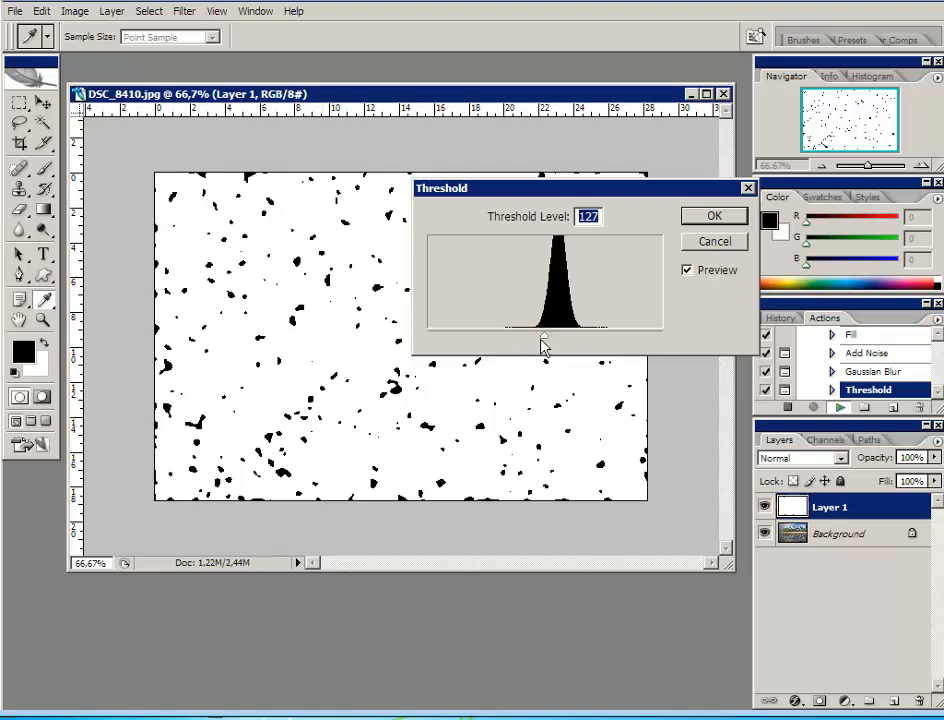
click(713, 216)
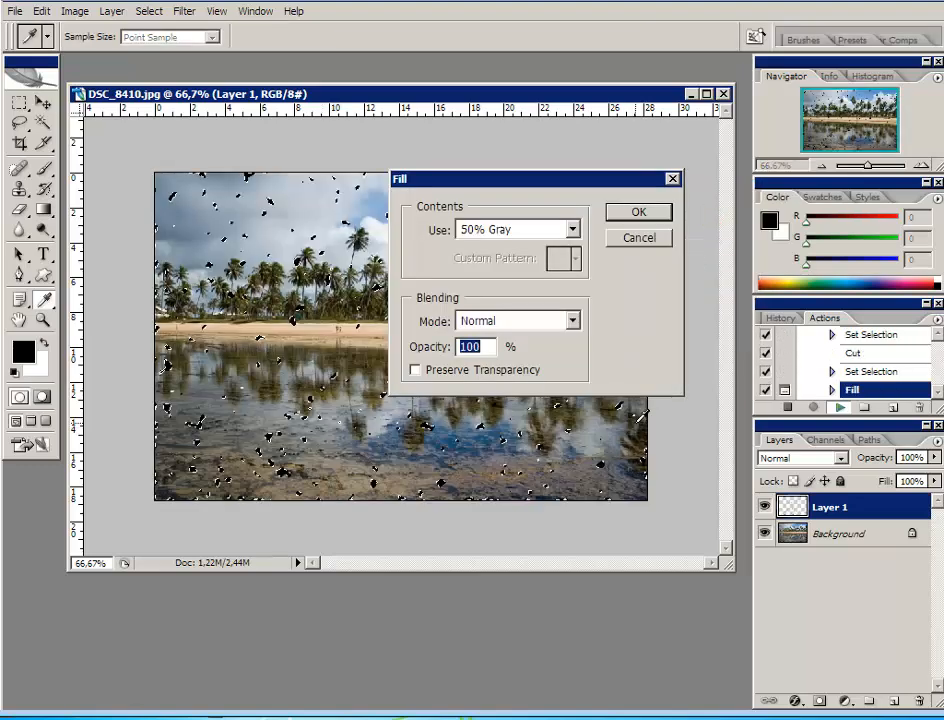
Fill the drops with 50% Gray at 100% opacity and accept the Inner Bevel layer style with 161% depth
click(573, 231)
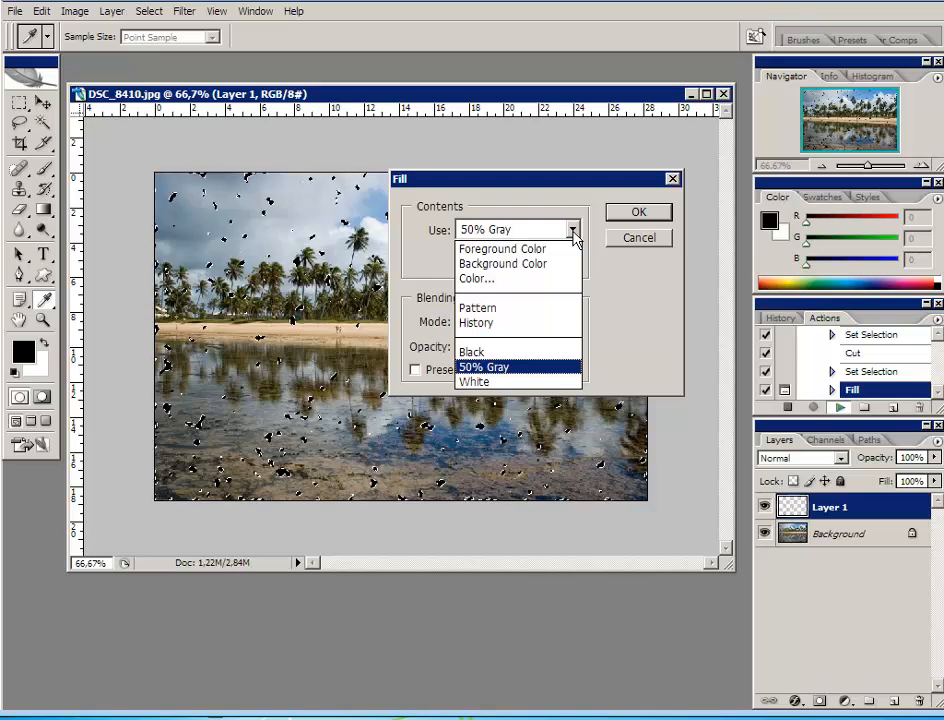
click(501, 367)
click(638, 216)
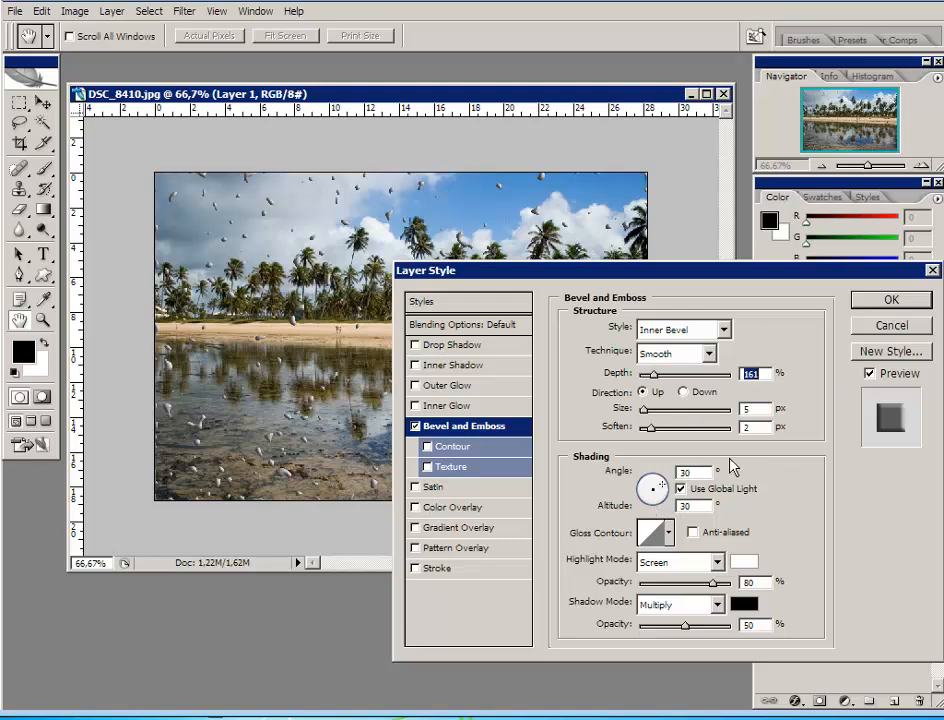
click(891, 299)
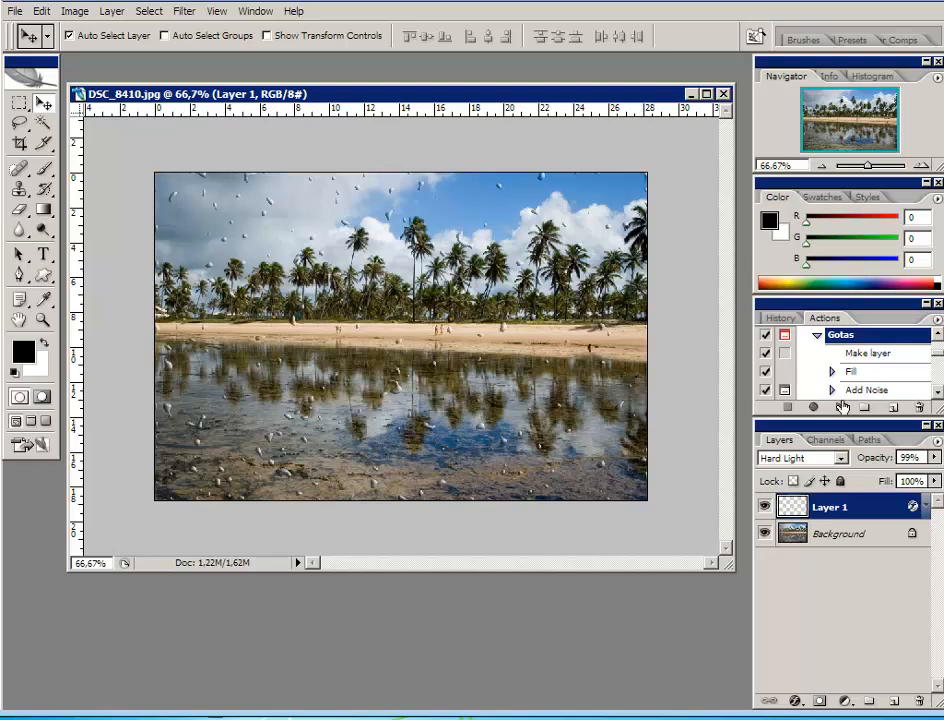
Delete the water-drop Layer 1 and rerun the Gotas action, accepting 400% Gaussian monochromatic noise and the Gaussian blur
drag(849, 508, 918, 700)
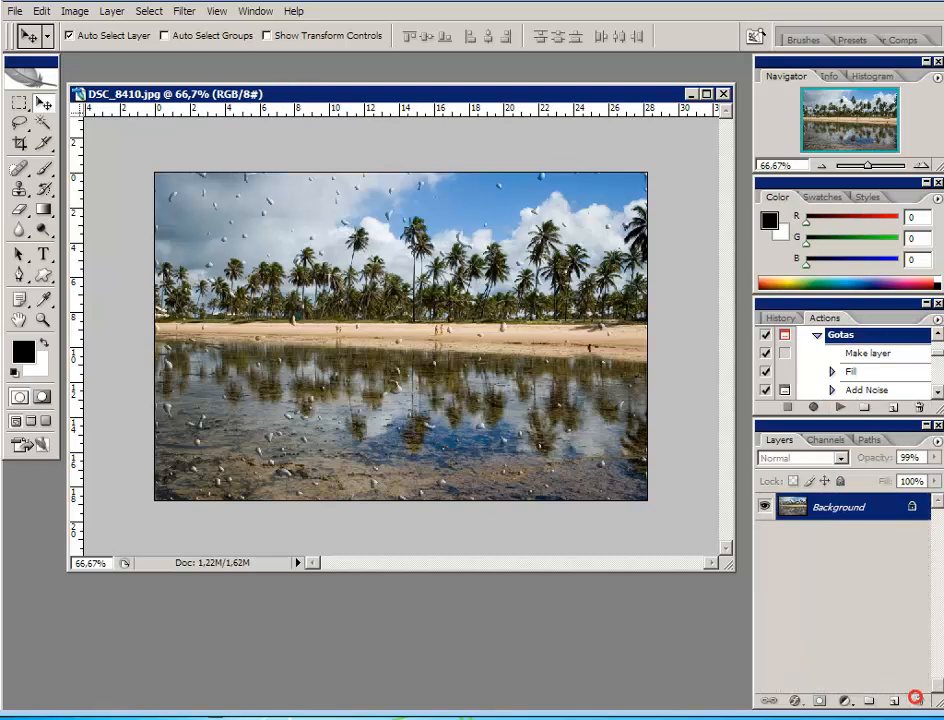
click(839, 406)
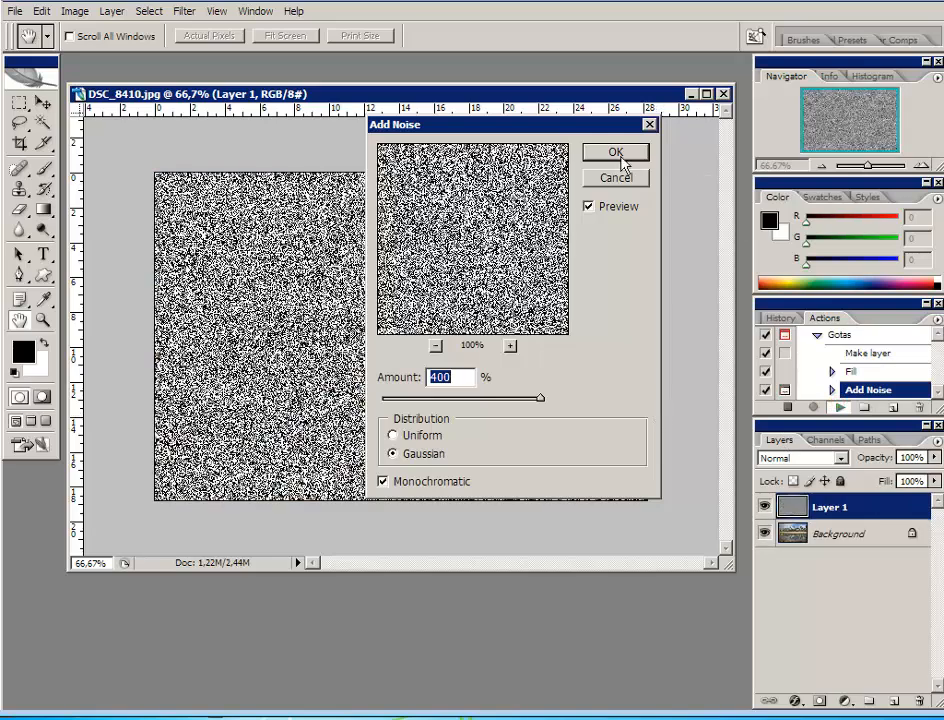
click(618, 152)
click(600, 238)
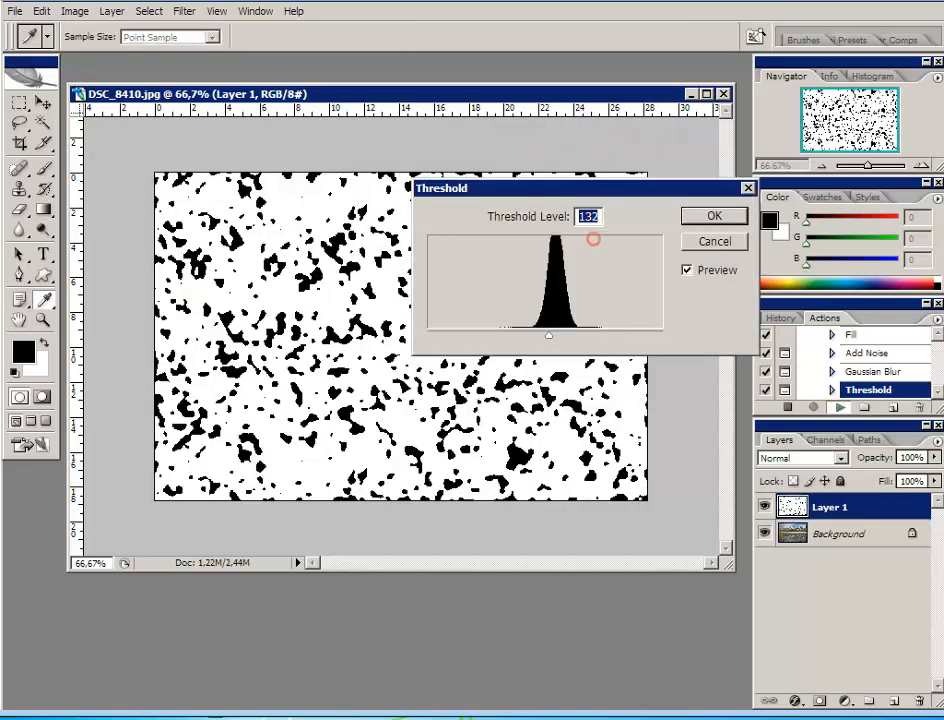
Set the threshold level to 136 and accept the action's 50% Gray fill and bevel layer style with 161% depth
mouse_move(548, 335)
mouse_down()
mouse_move(565, 337)
mouse_move(554, 337)
mouse_up()
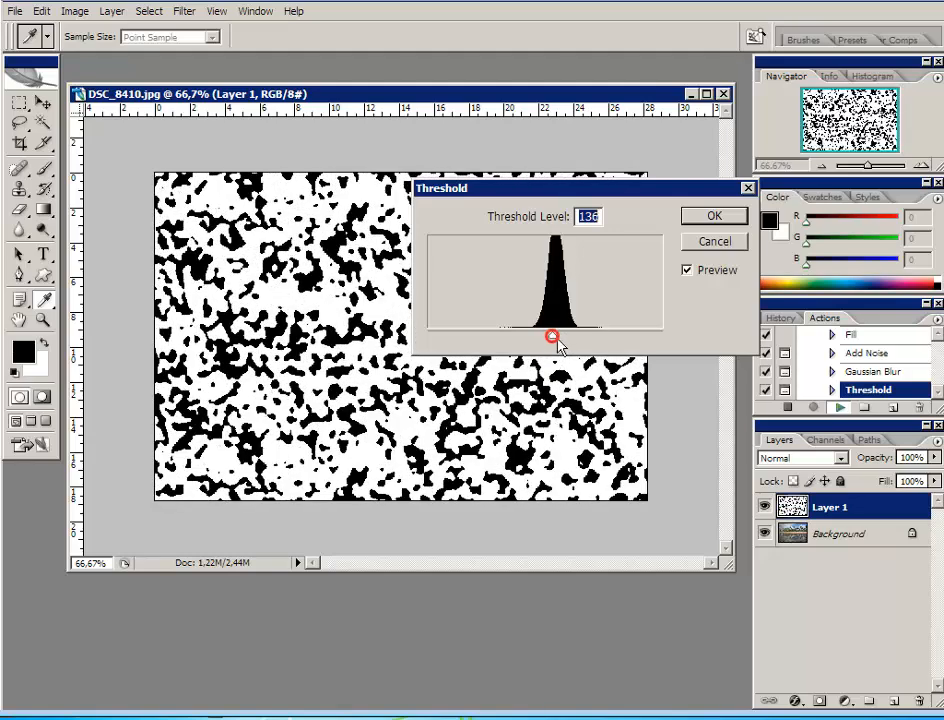
click(707, 219)
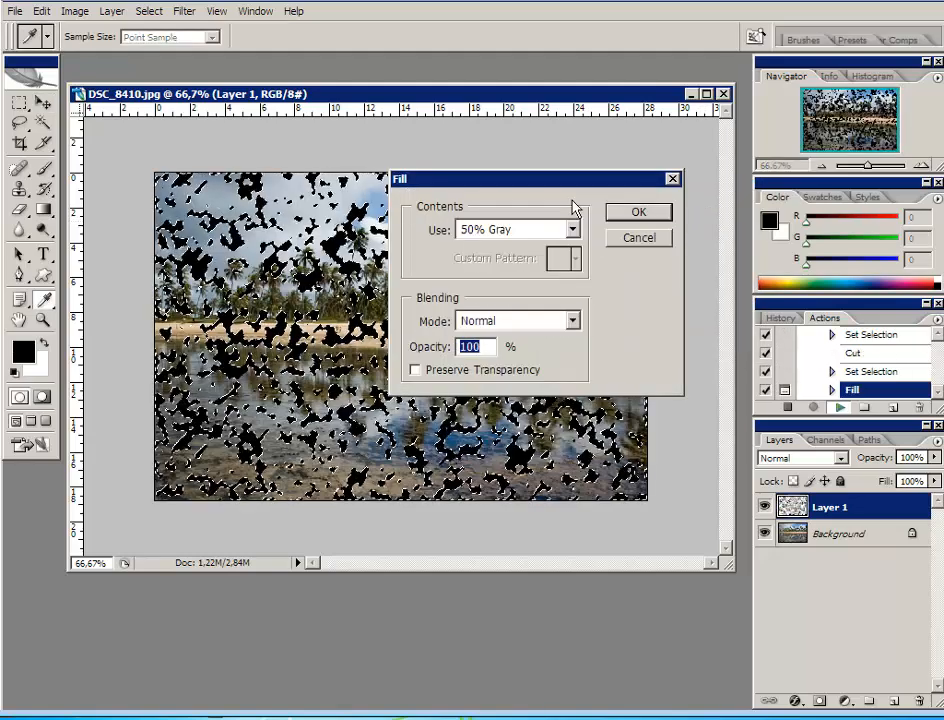
click(632, 212)
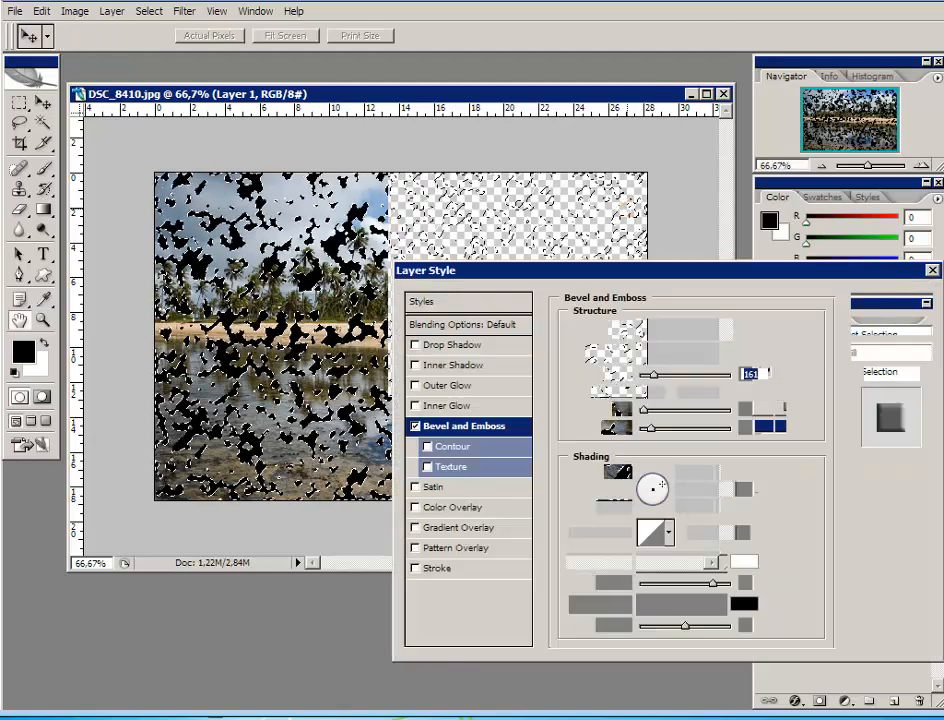
click(863, 303)
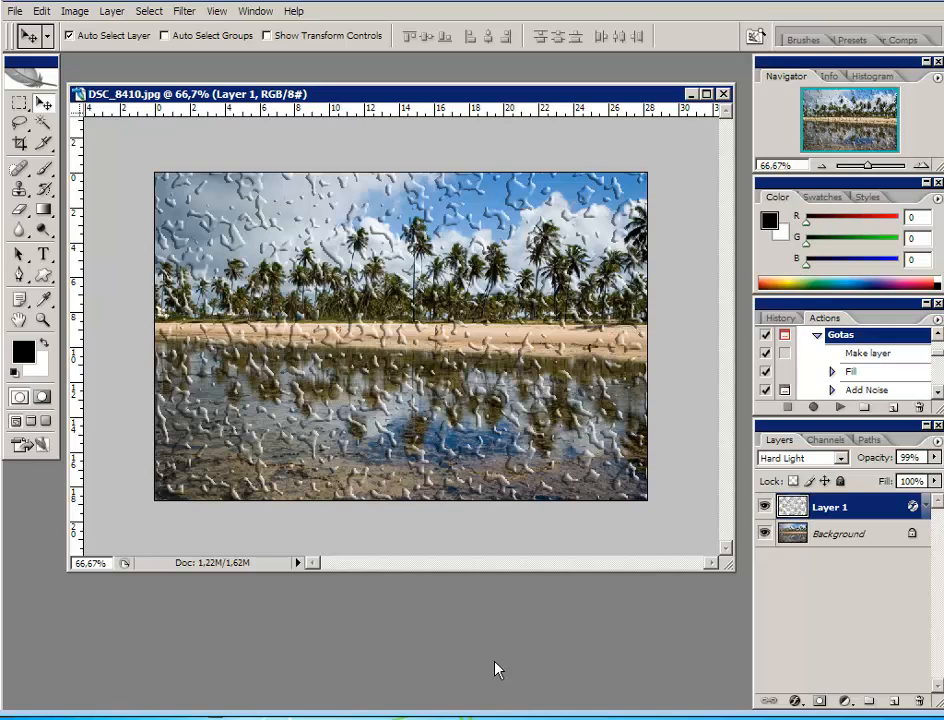
Disable the dialogs for the Gotas action's Add Noise, Gaussian Blur, Threshold, second Fill and Set Layer Styles steps, and collapse the action
scroll(820, 380, down, 2)
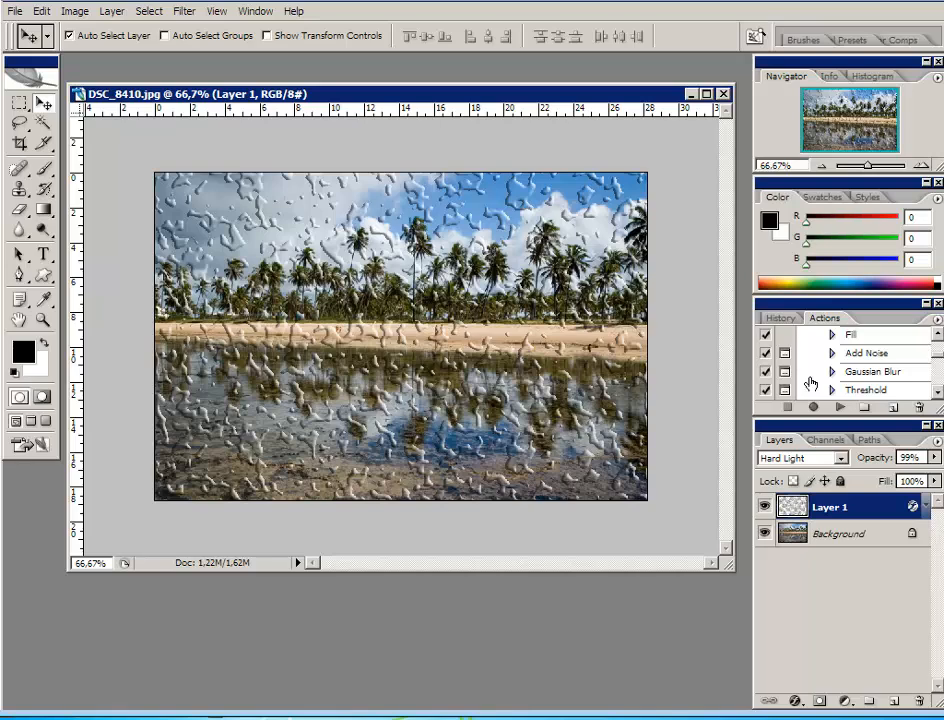
click(784, 353)
click(784, 371)
click(783, 389)
scroll(803, 384, down, 3)
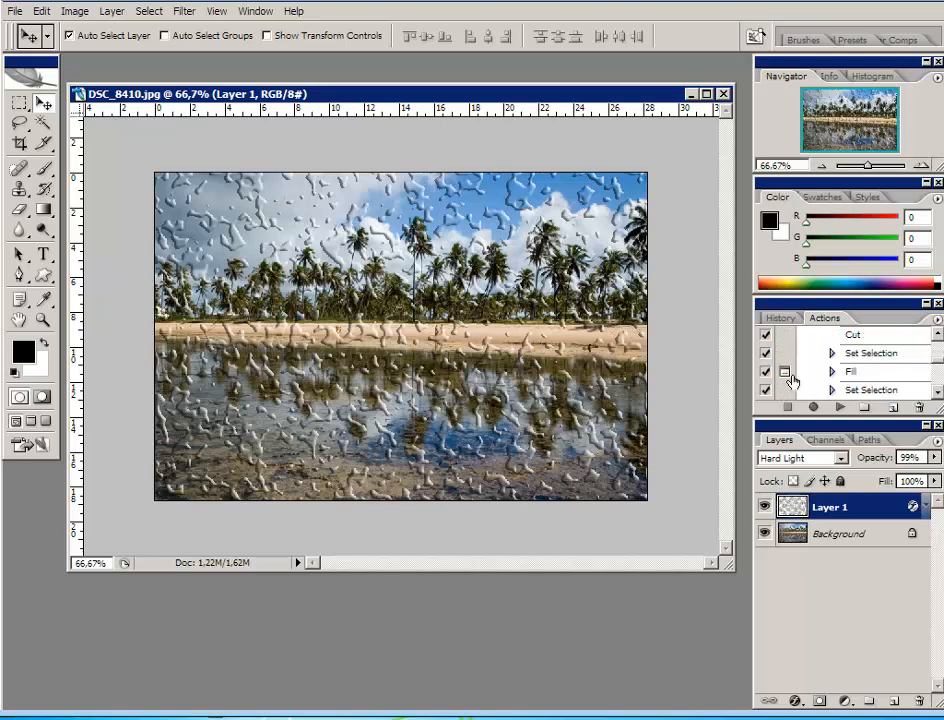
click(783, 371)
scroll(805, 373, down, 1)
click(785, 373)
scroll(804, 378, down, 4)
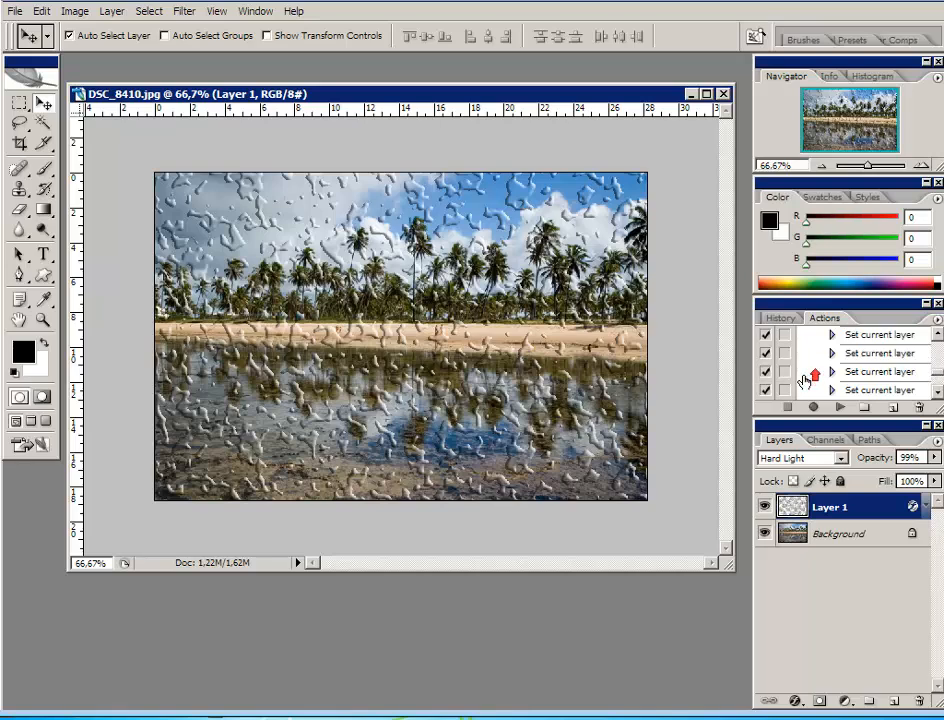
scroll(805, 380, up, 1)
scroll(805, 380, up, 8)
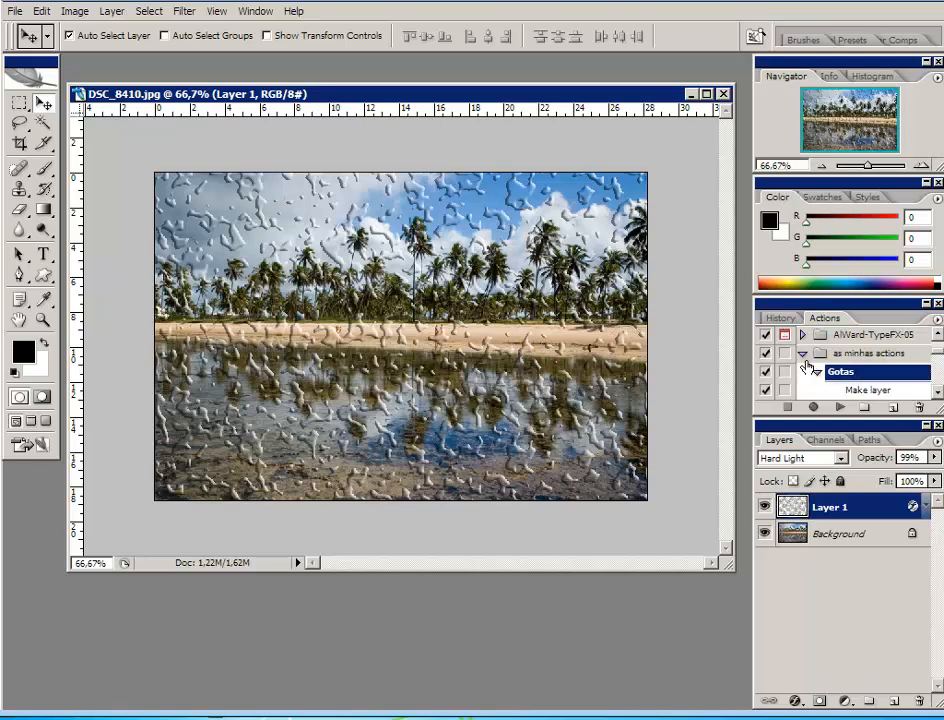
click(816, 373)
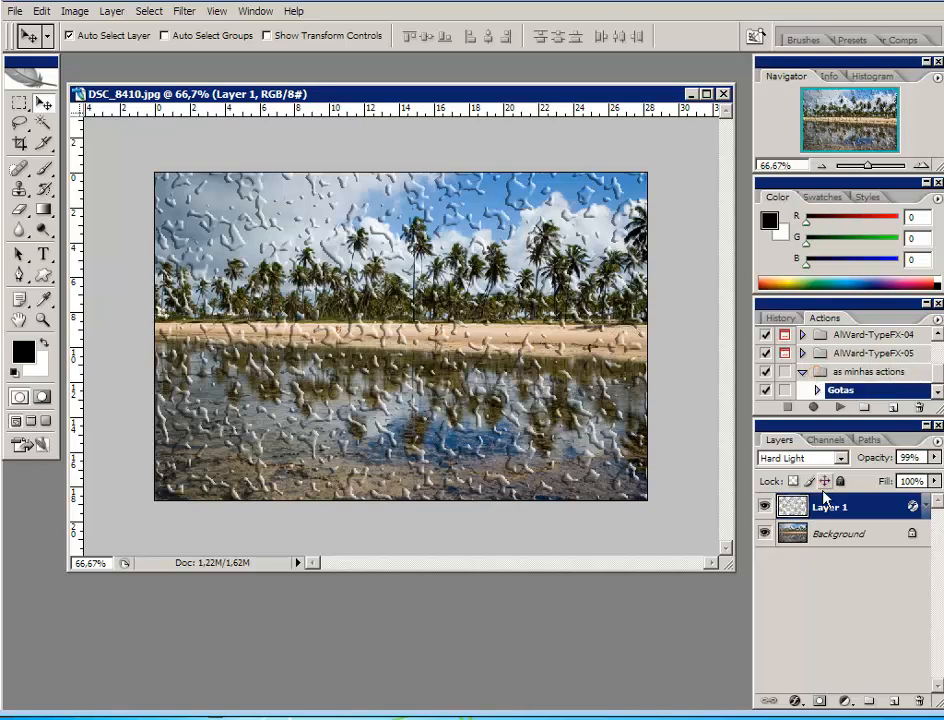
Replace Layer 1 by running the Gotas action without dialogs on the Background photo, and delete the new drops layer
drag(790, 512, 919, 701)
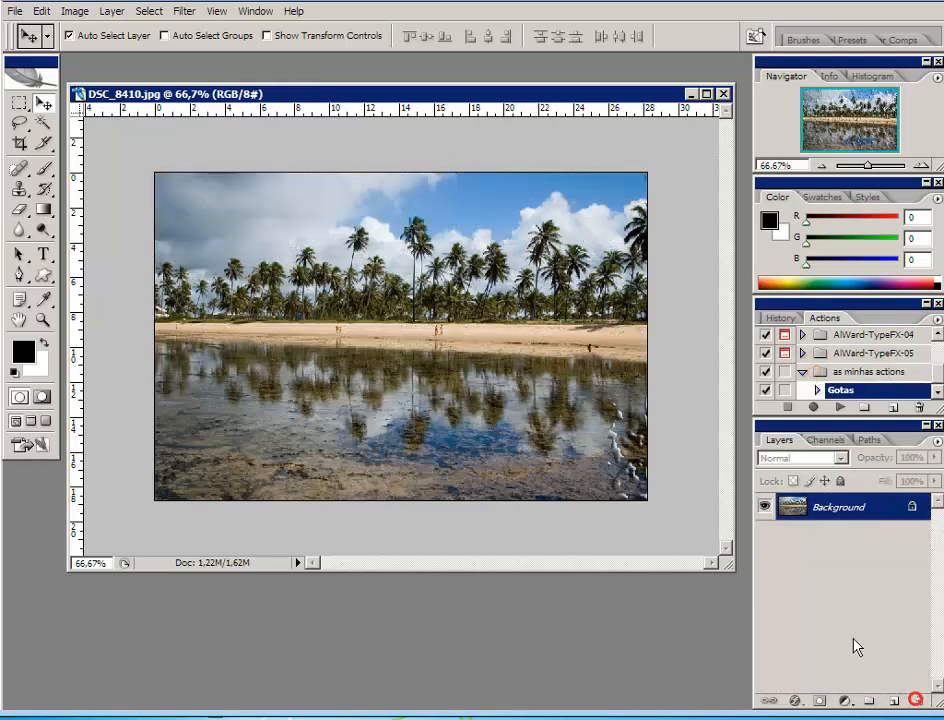
click(840, 407)
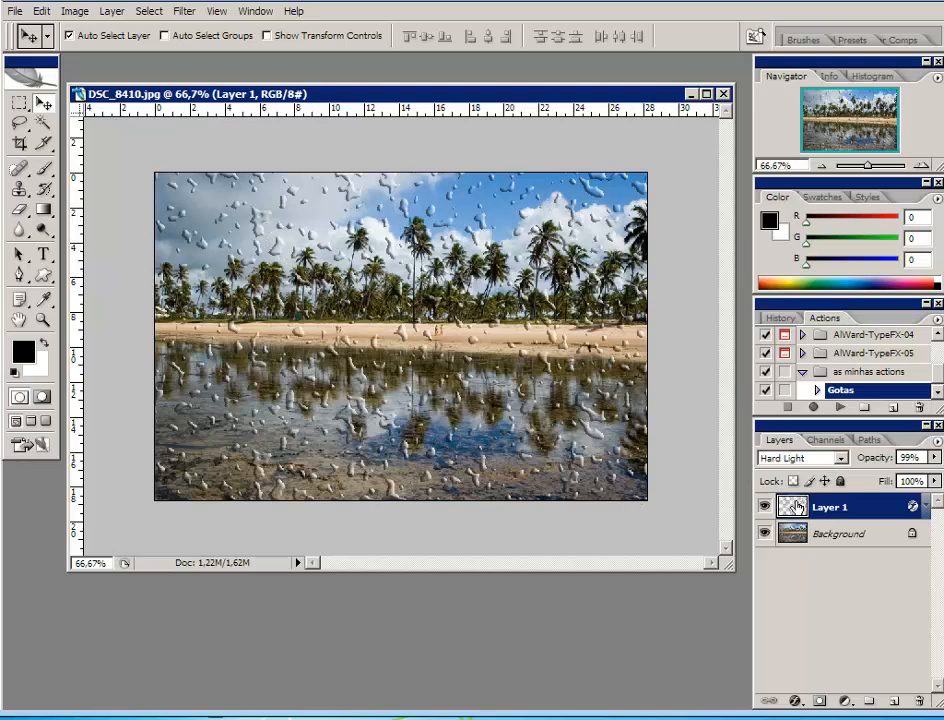
drag(795, 503, 914, 700)
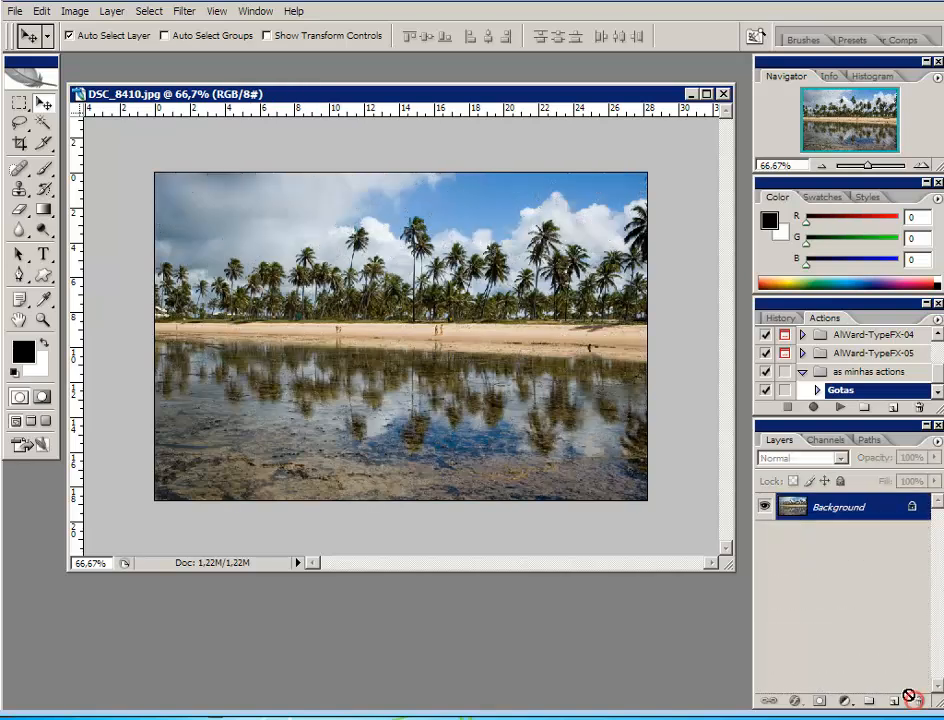
Expand the Gotas action and enable the dialogs for only its Threshold and Set Layer Styles steps
click(818, 390)
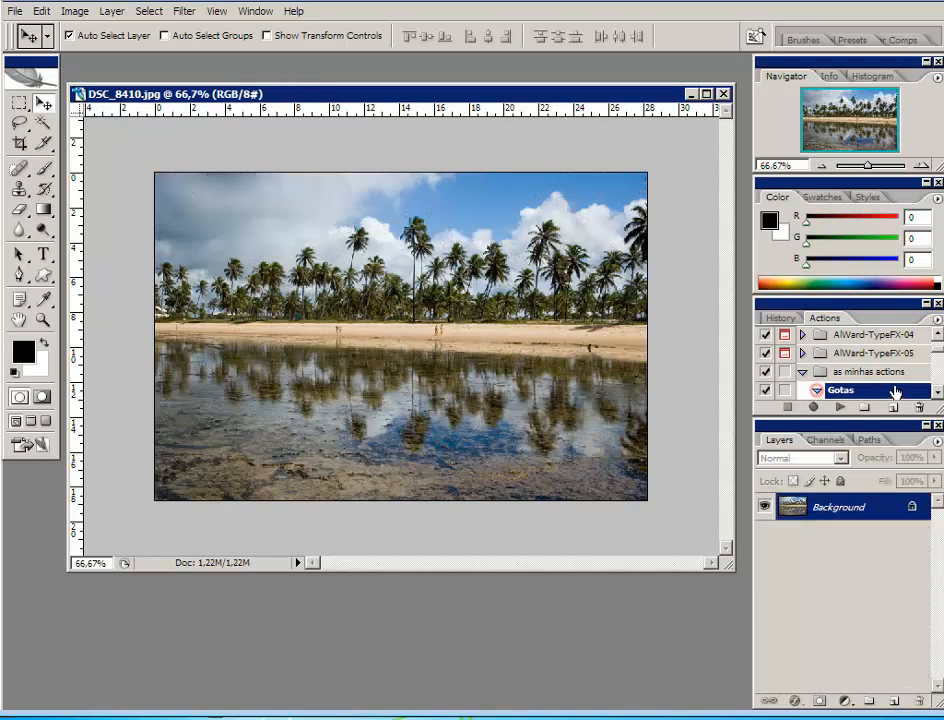
scroll(868, 355, down, 3)
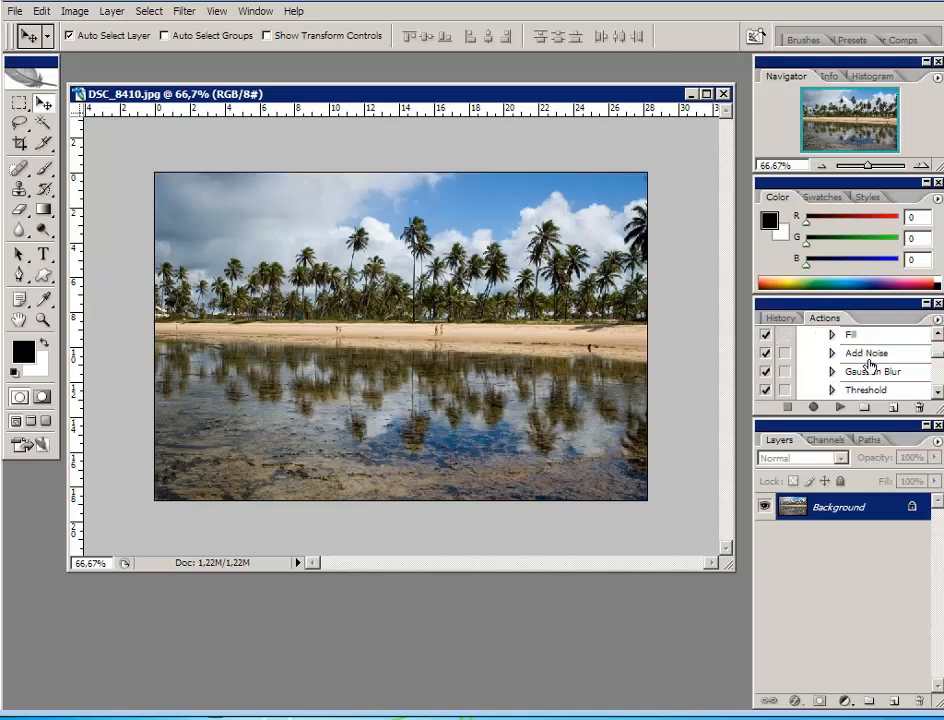
scroll(876, 372, down, 1)
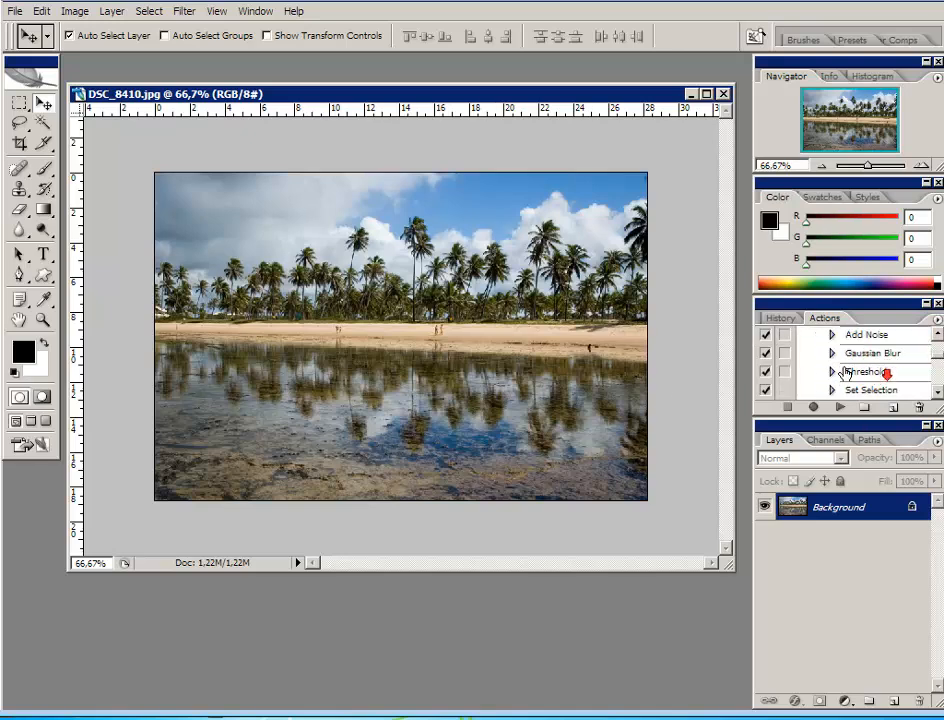
click(785, 373)
scroll(889, 358, down, 5)
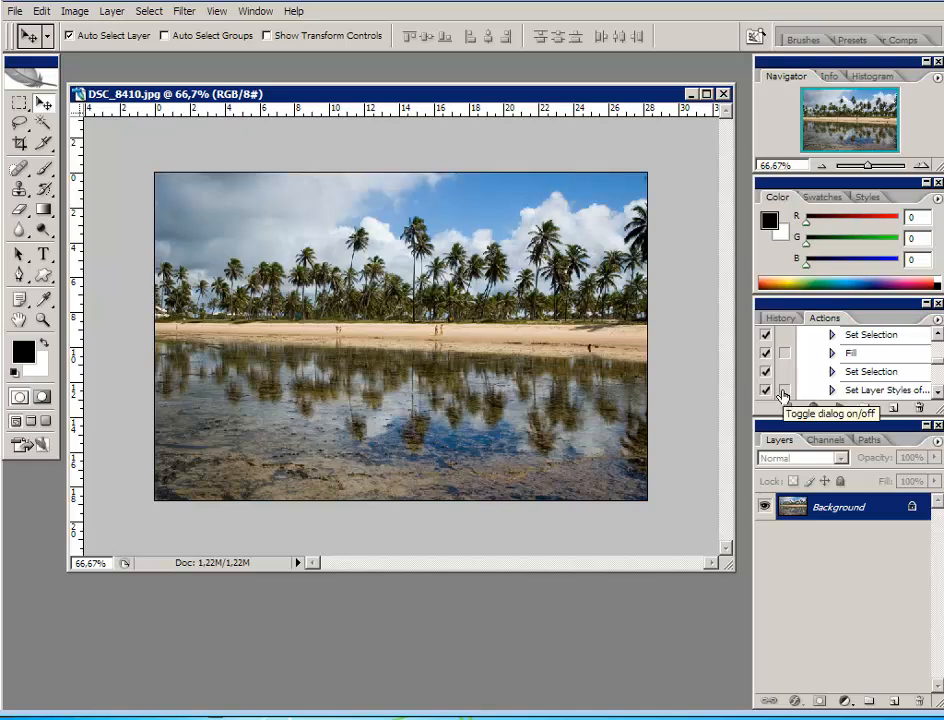
click(784, 391)
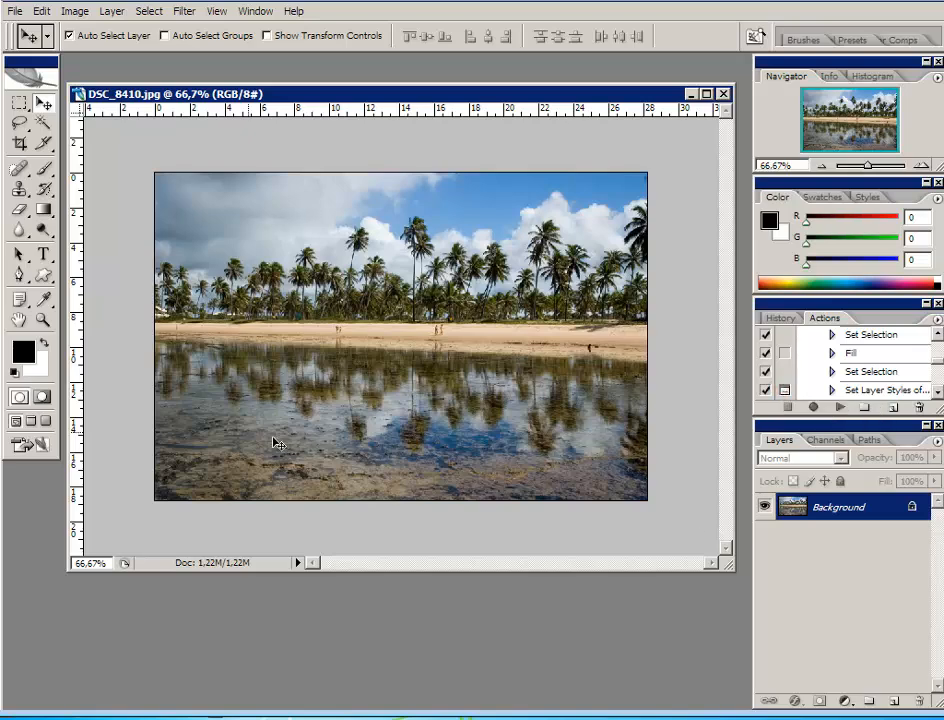
Run the Gotas action, setting the threshold level to 130 and accepting the Inner Bevel layer style with 161% depth
click(840, 409)
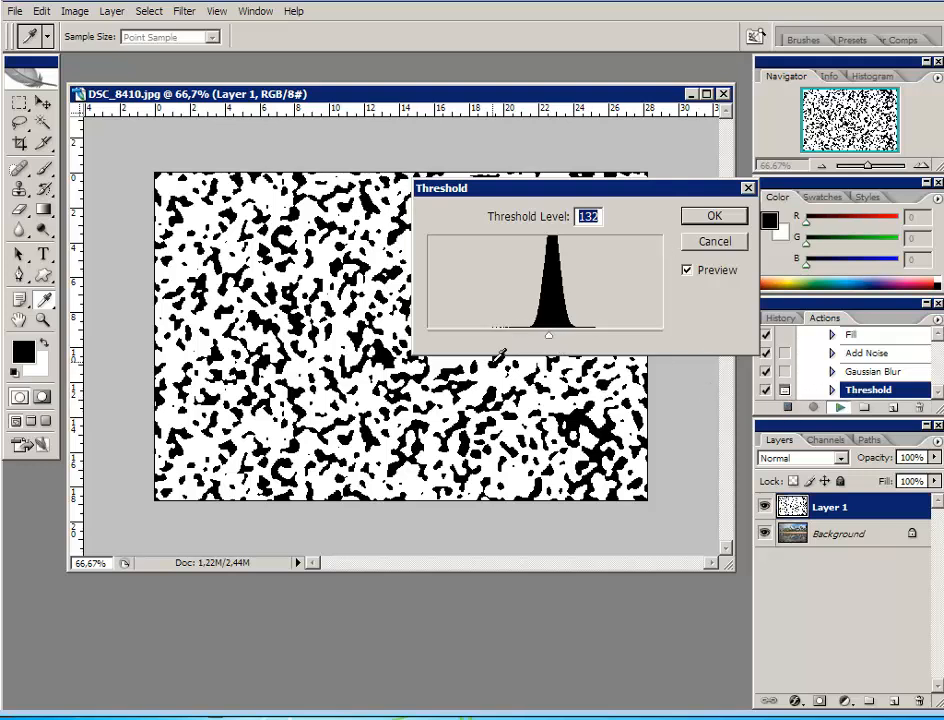
drag(549, 336, 550, 339)
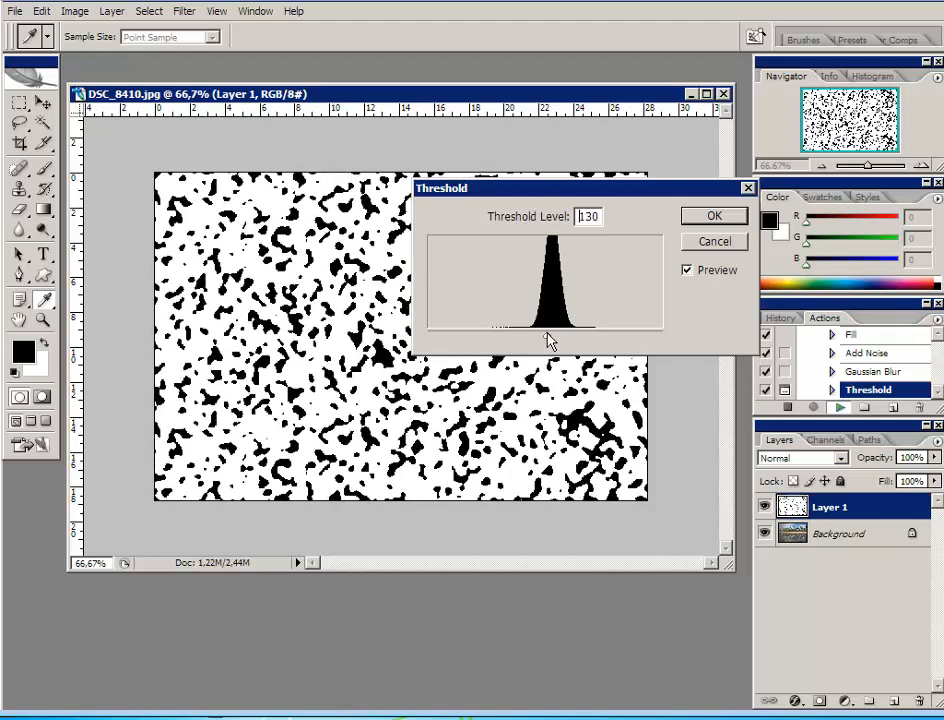
click(691, 215)
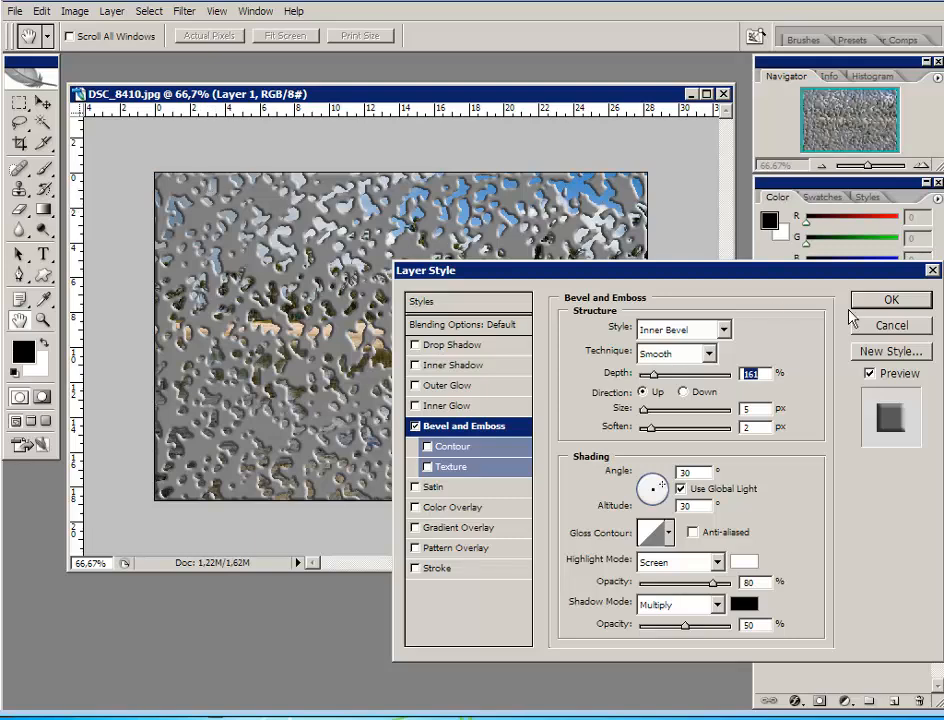
click(882, 303)
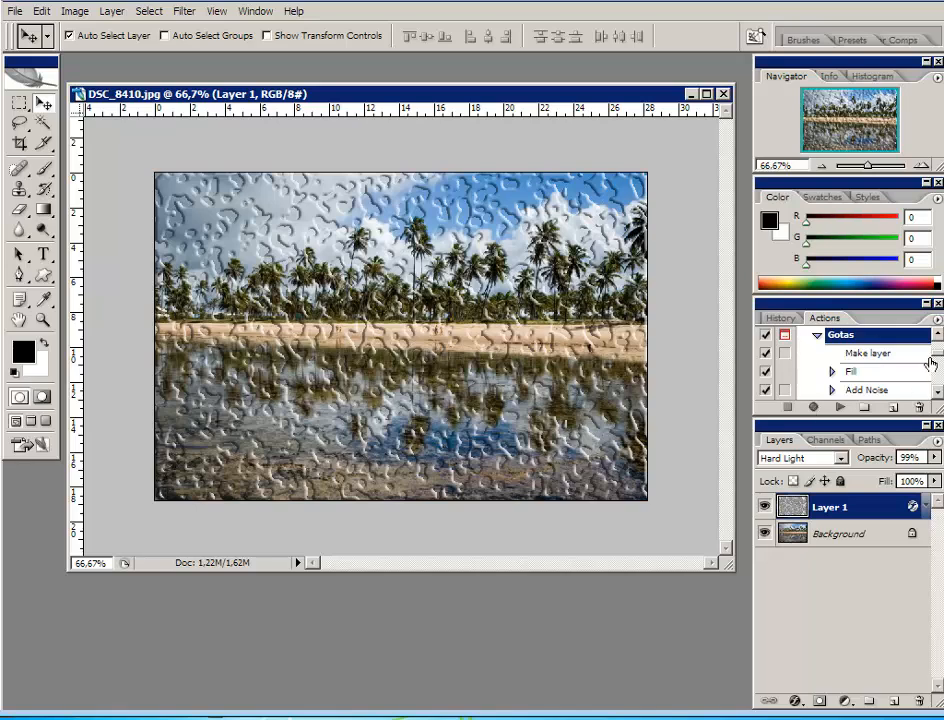
Disable the dialogs for the Gotas action's Threshold and Set Layer Styles steps
drag(930, 362, 935, 358)
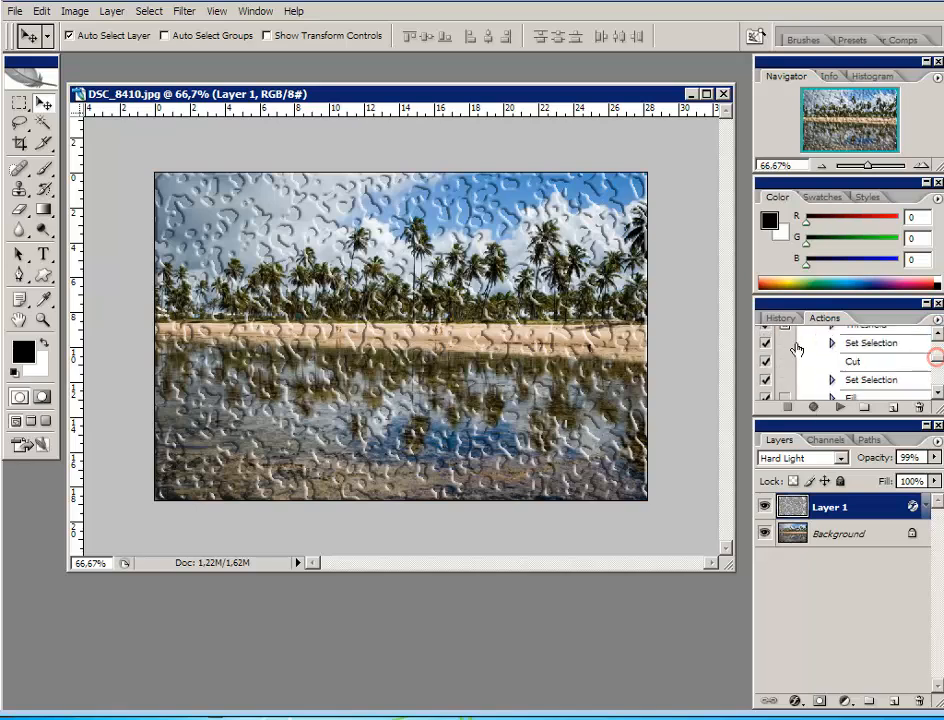
scroll(785, 370, down, 1)
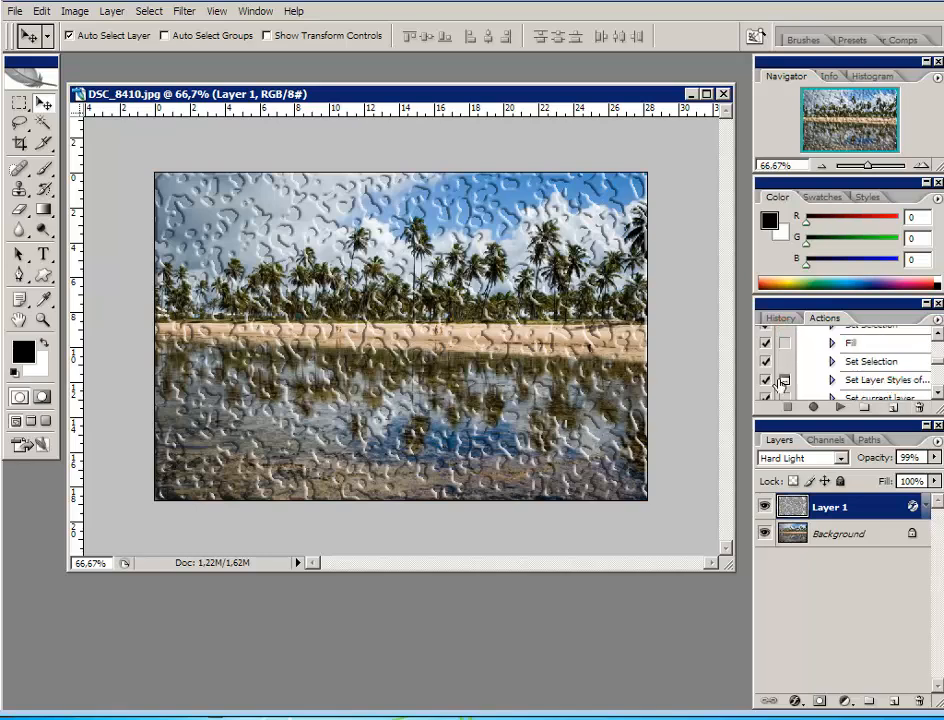
scroll(850, 370, down, 3)
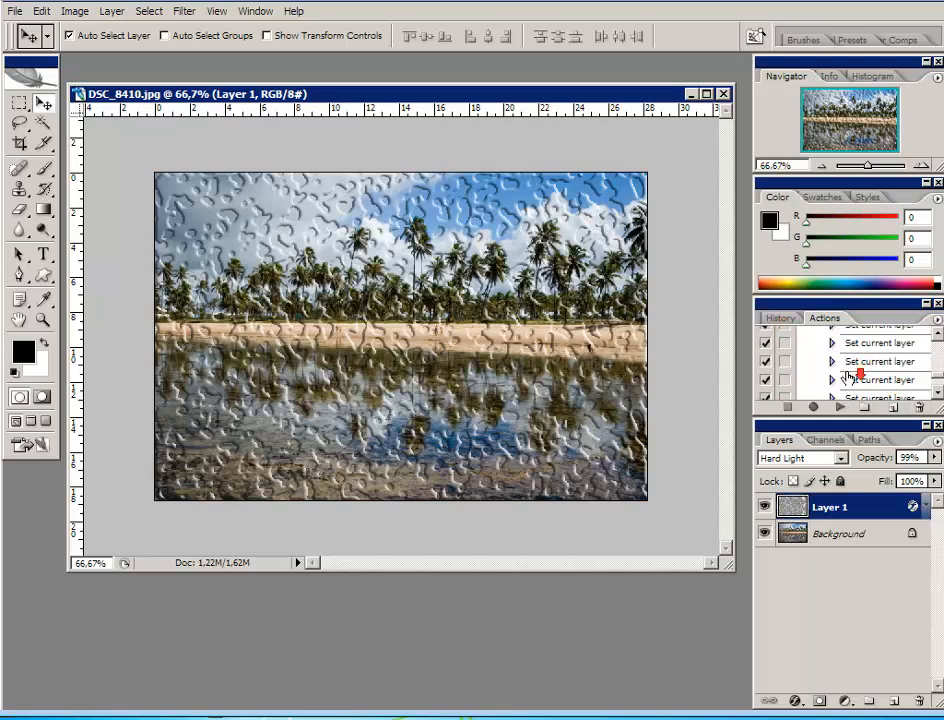
Delete the drops Layer 1 and run the Gotas action without dialogs on the Background photo
drag(888, 612, 919, 701)
drag(936, 374, 936, 347)
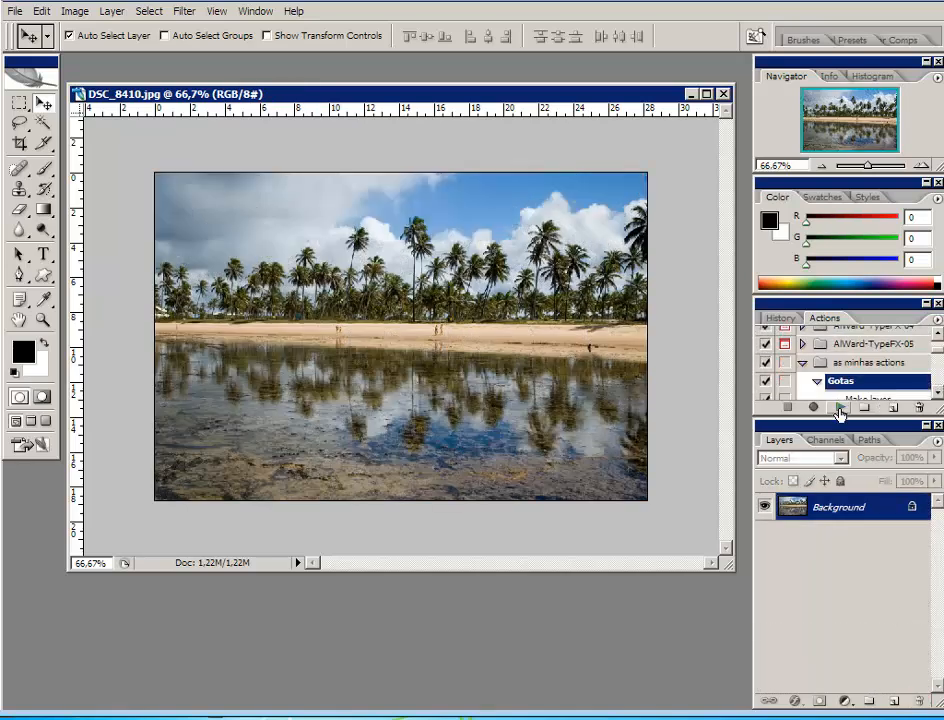
click(840, 407)
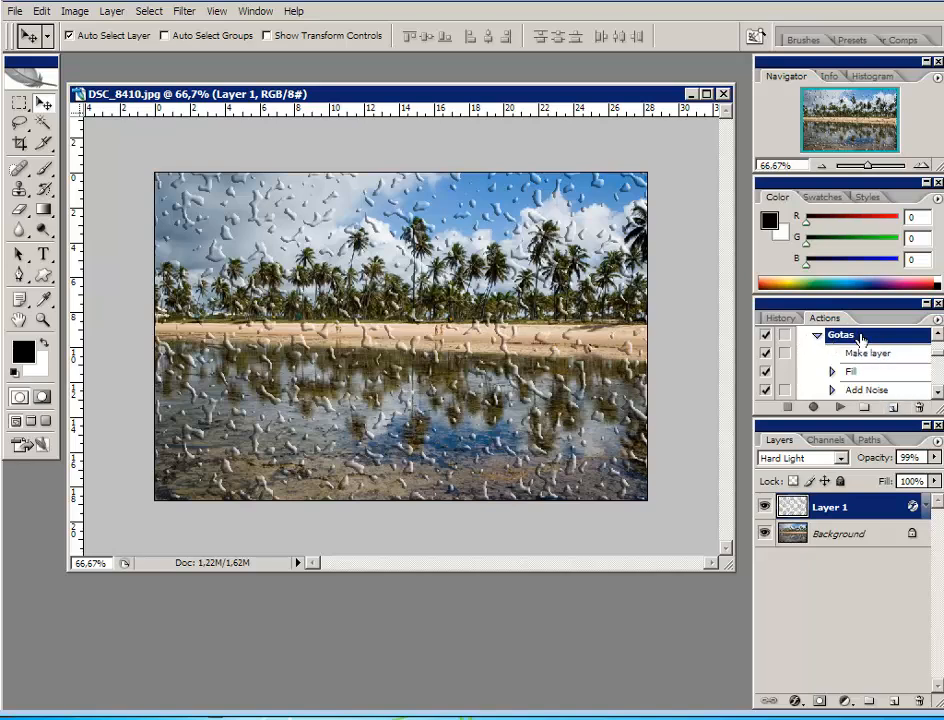
Enable and disable again the dialog for one of the Gotas action's Set current layer steps
scroll(881, 355, down, 2)
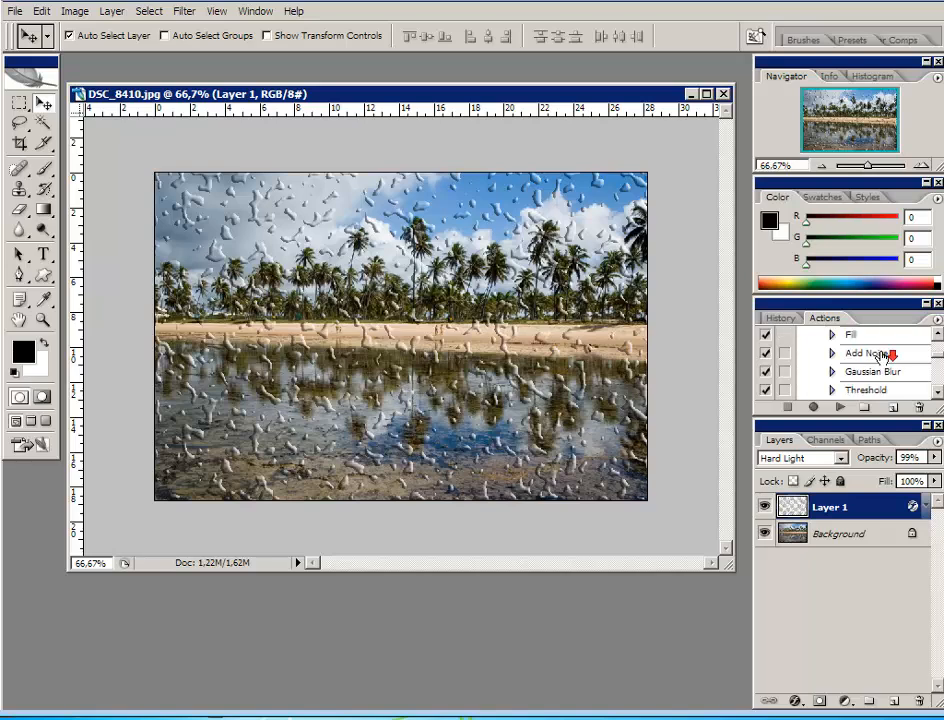
scroll(875, 350, down, 6)
scroll(868, 345, down, 5)
scroll(870, 361, down, 6)
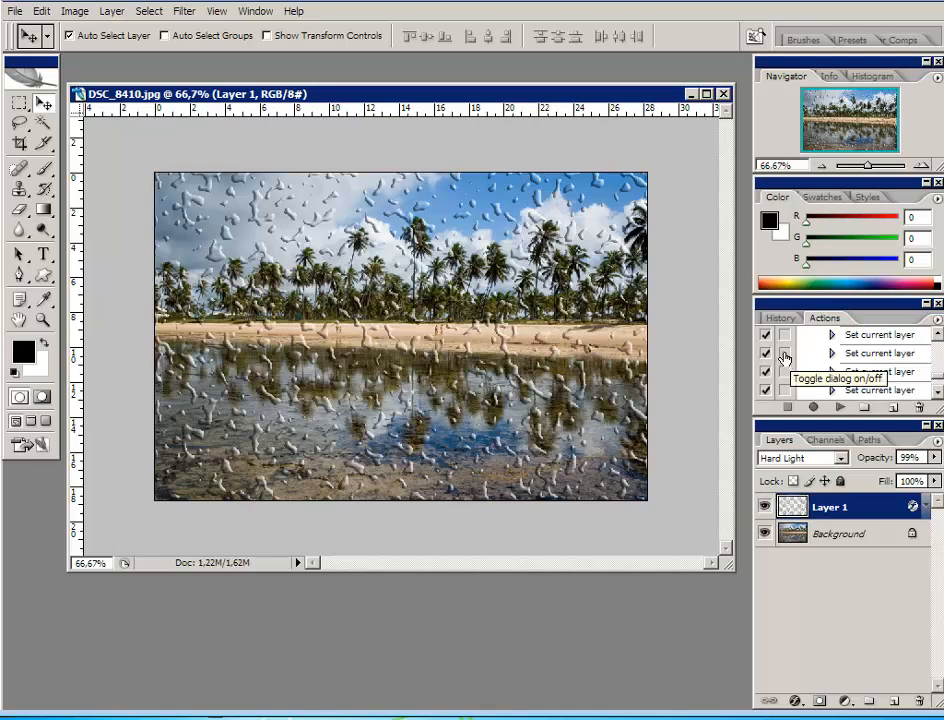
click(785, 355)
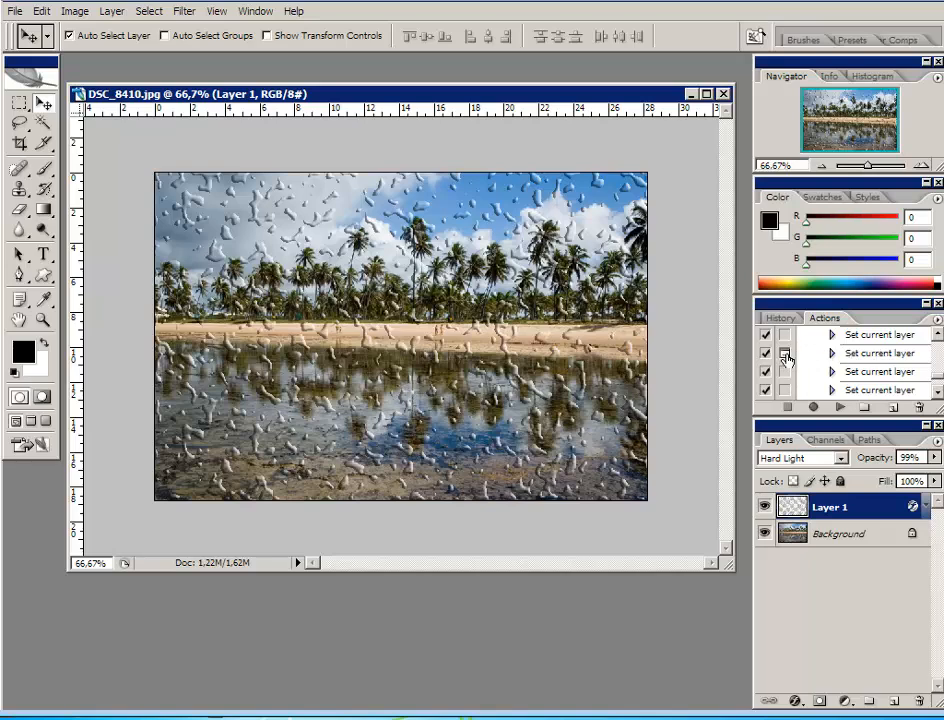
click(786, 356)
Collapse the Gotas action's list of recorded steps in the as minhas actions set
click(937, 377)
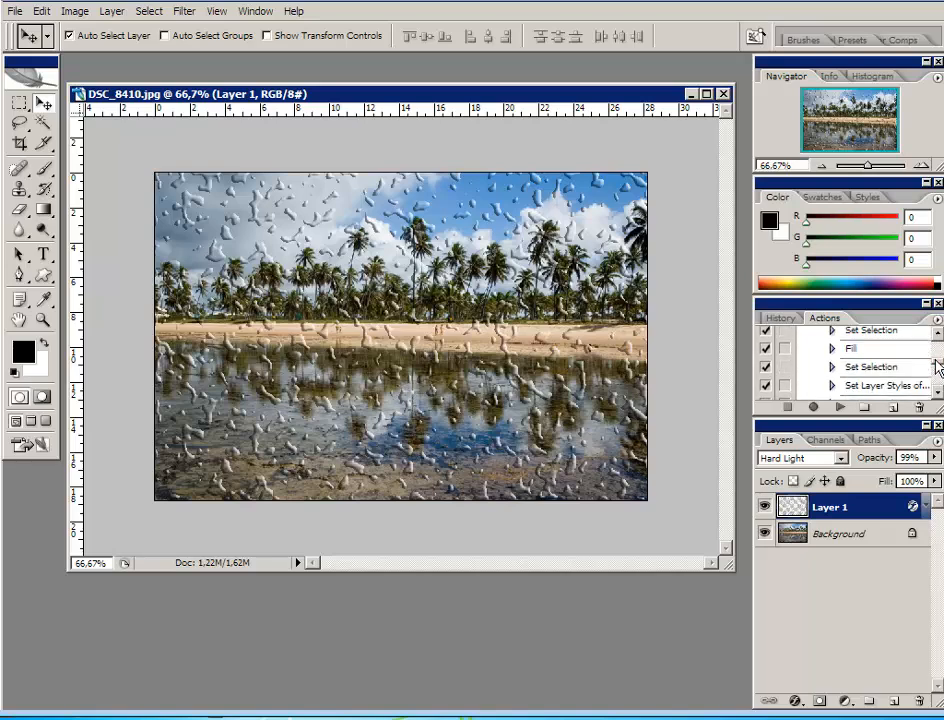
drag(936, 361, 934, 350)
click(819, 348)
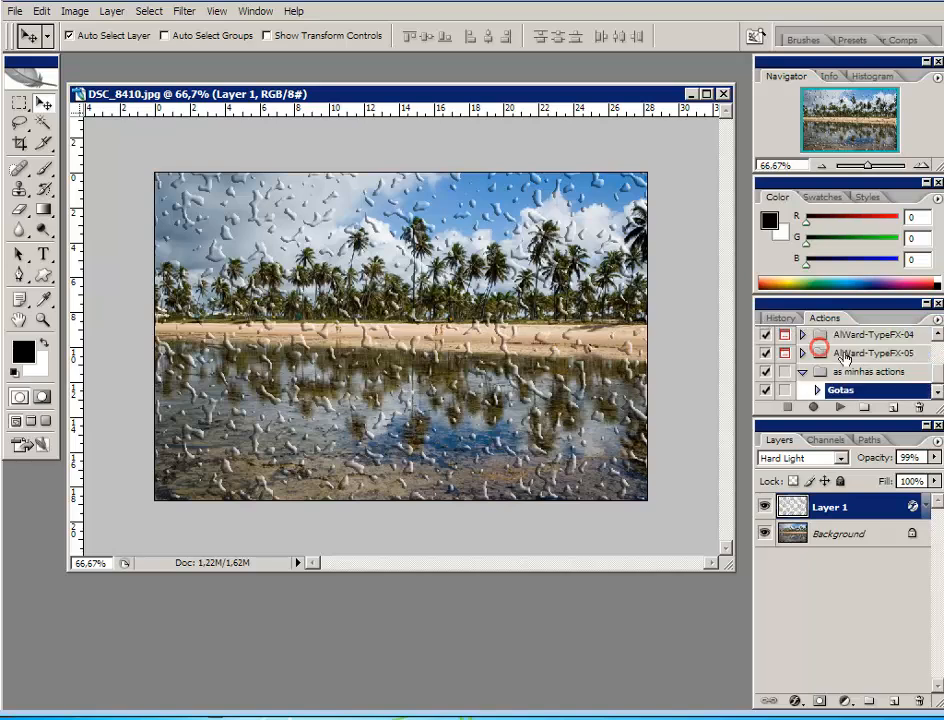